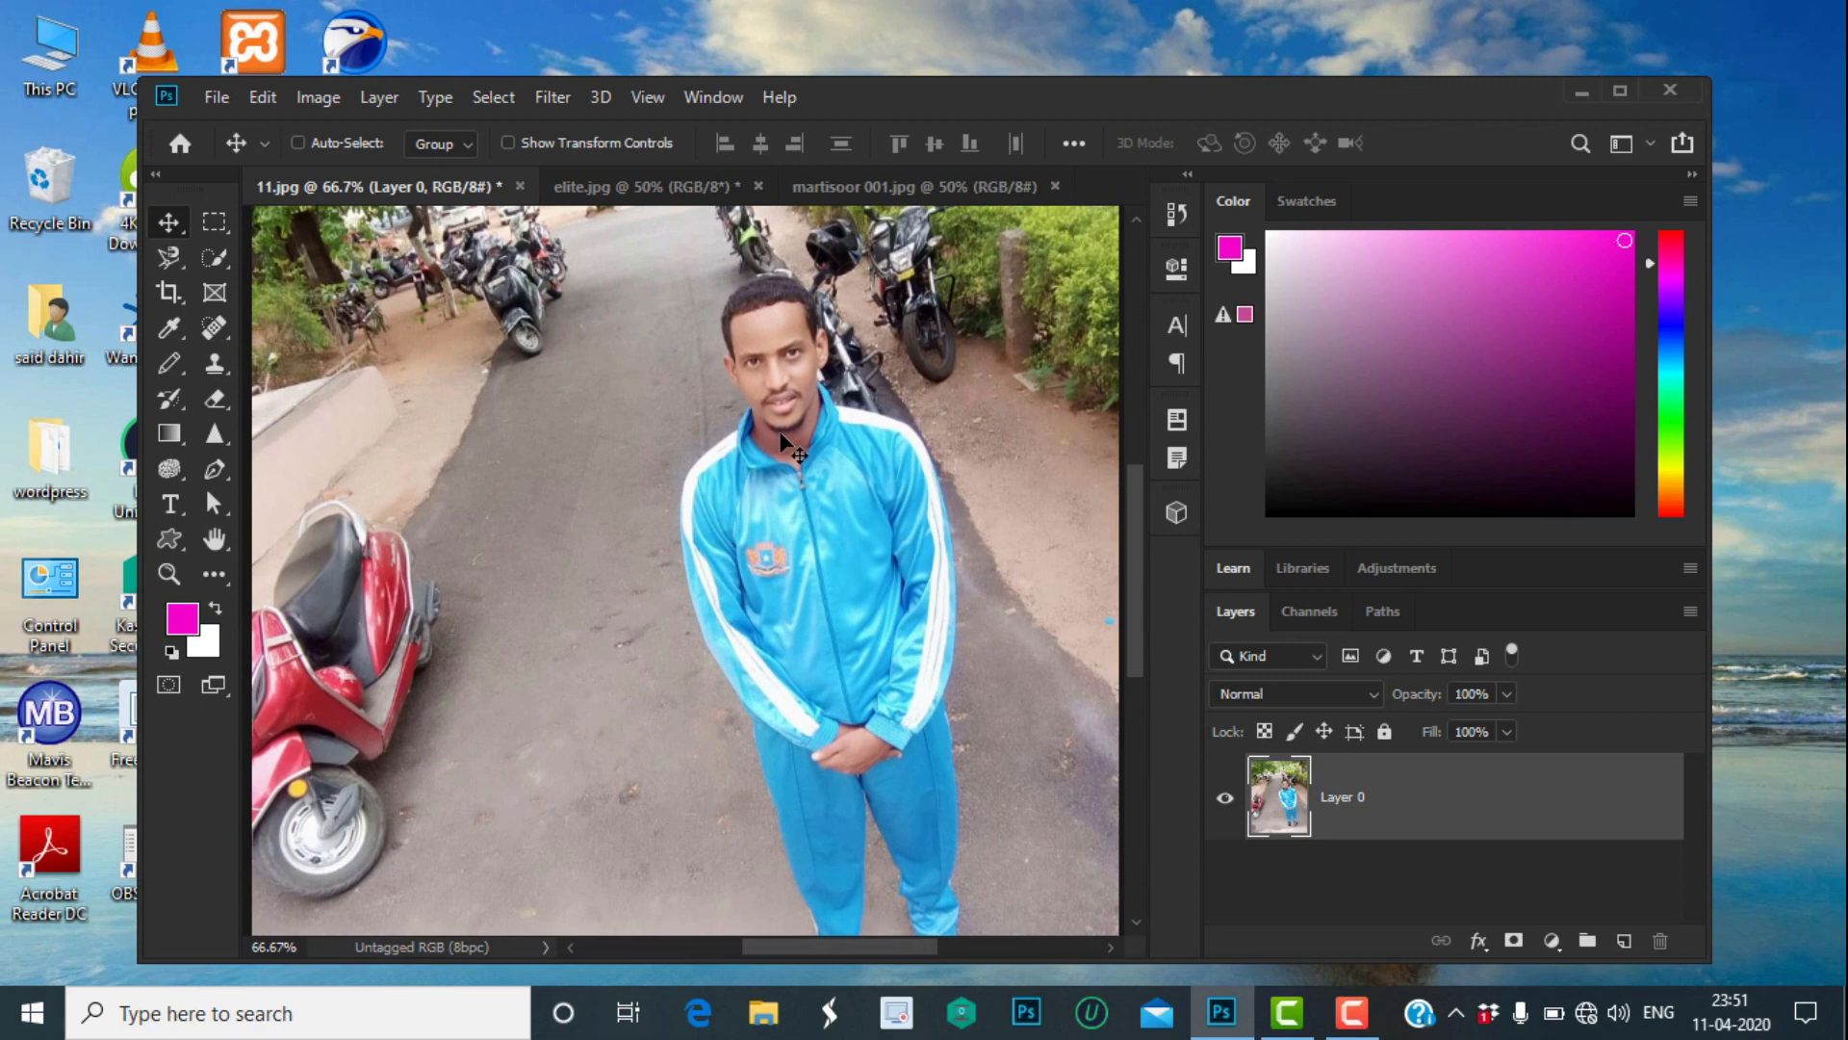
Step: Look over the open images elite.jpg and martisoor 001.jpg and return to 11.jpg
click(634, 193)
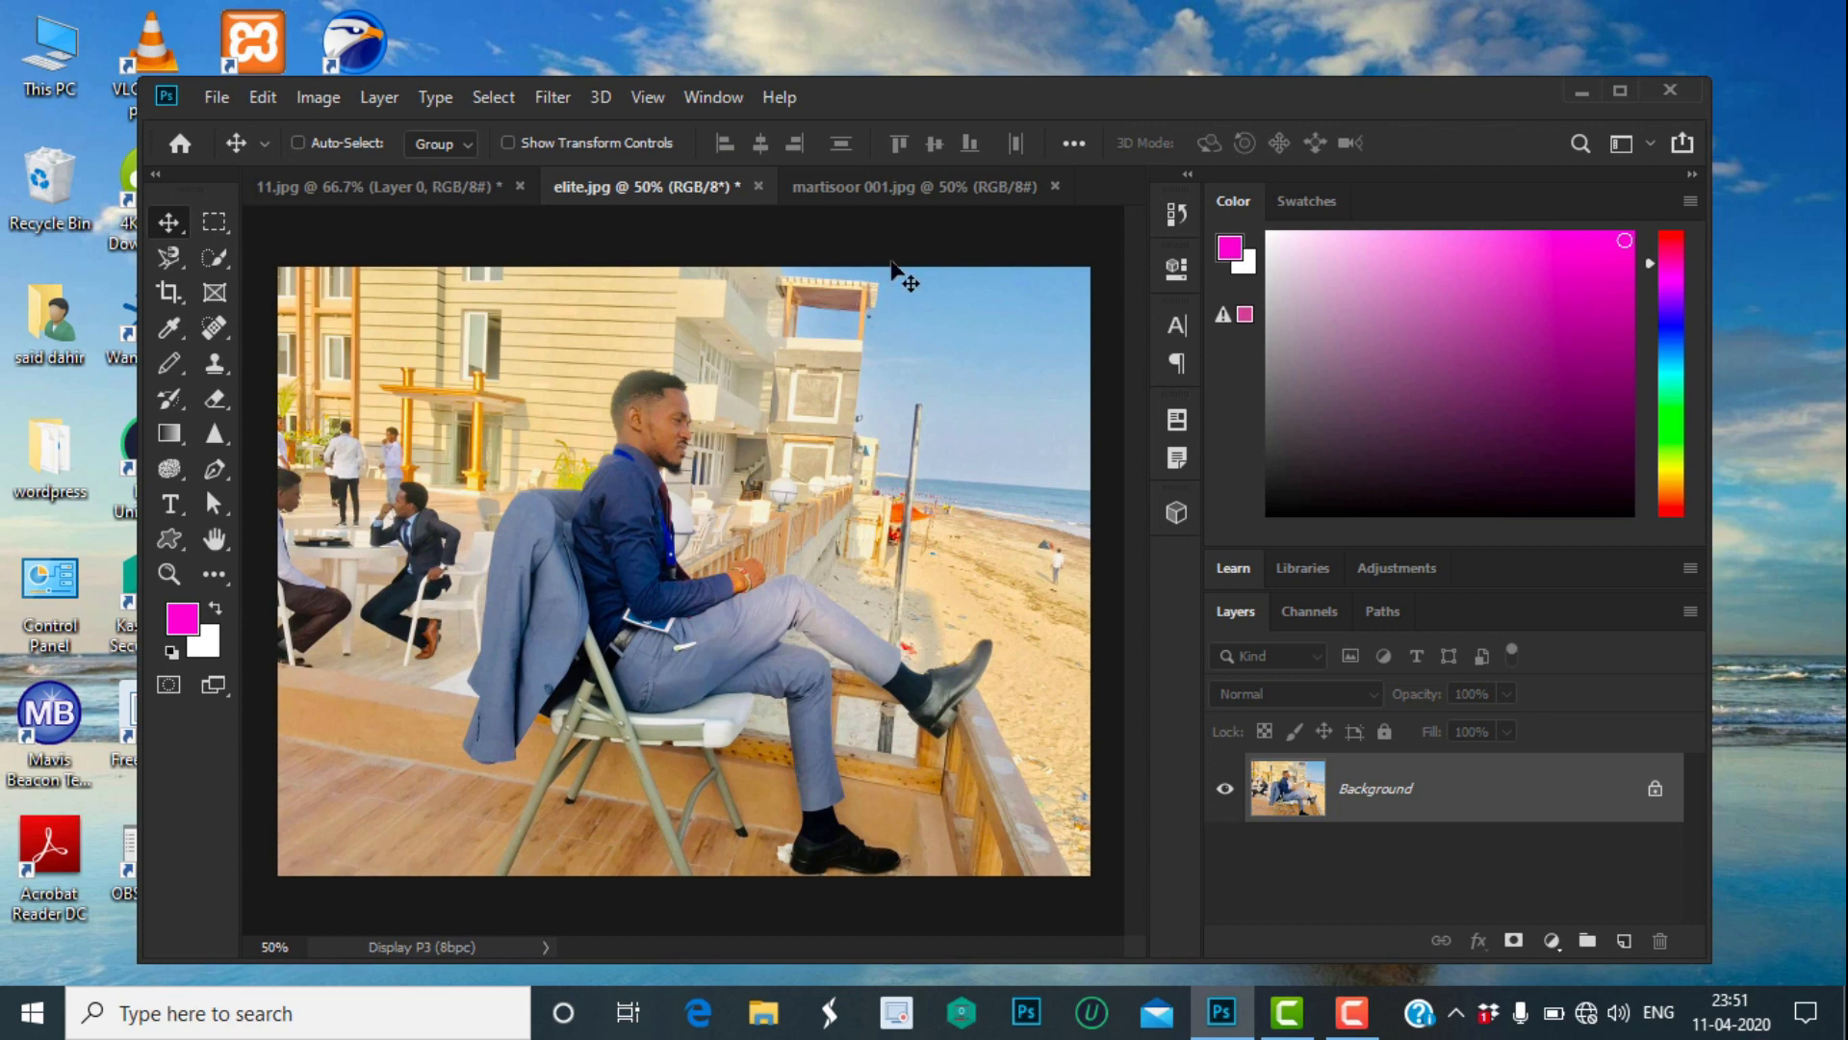
click(908, 187)
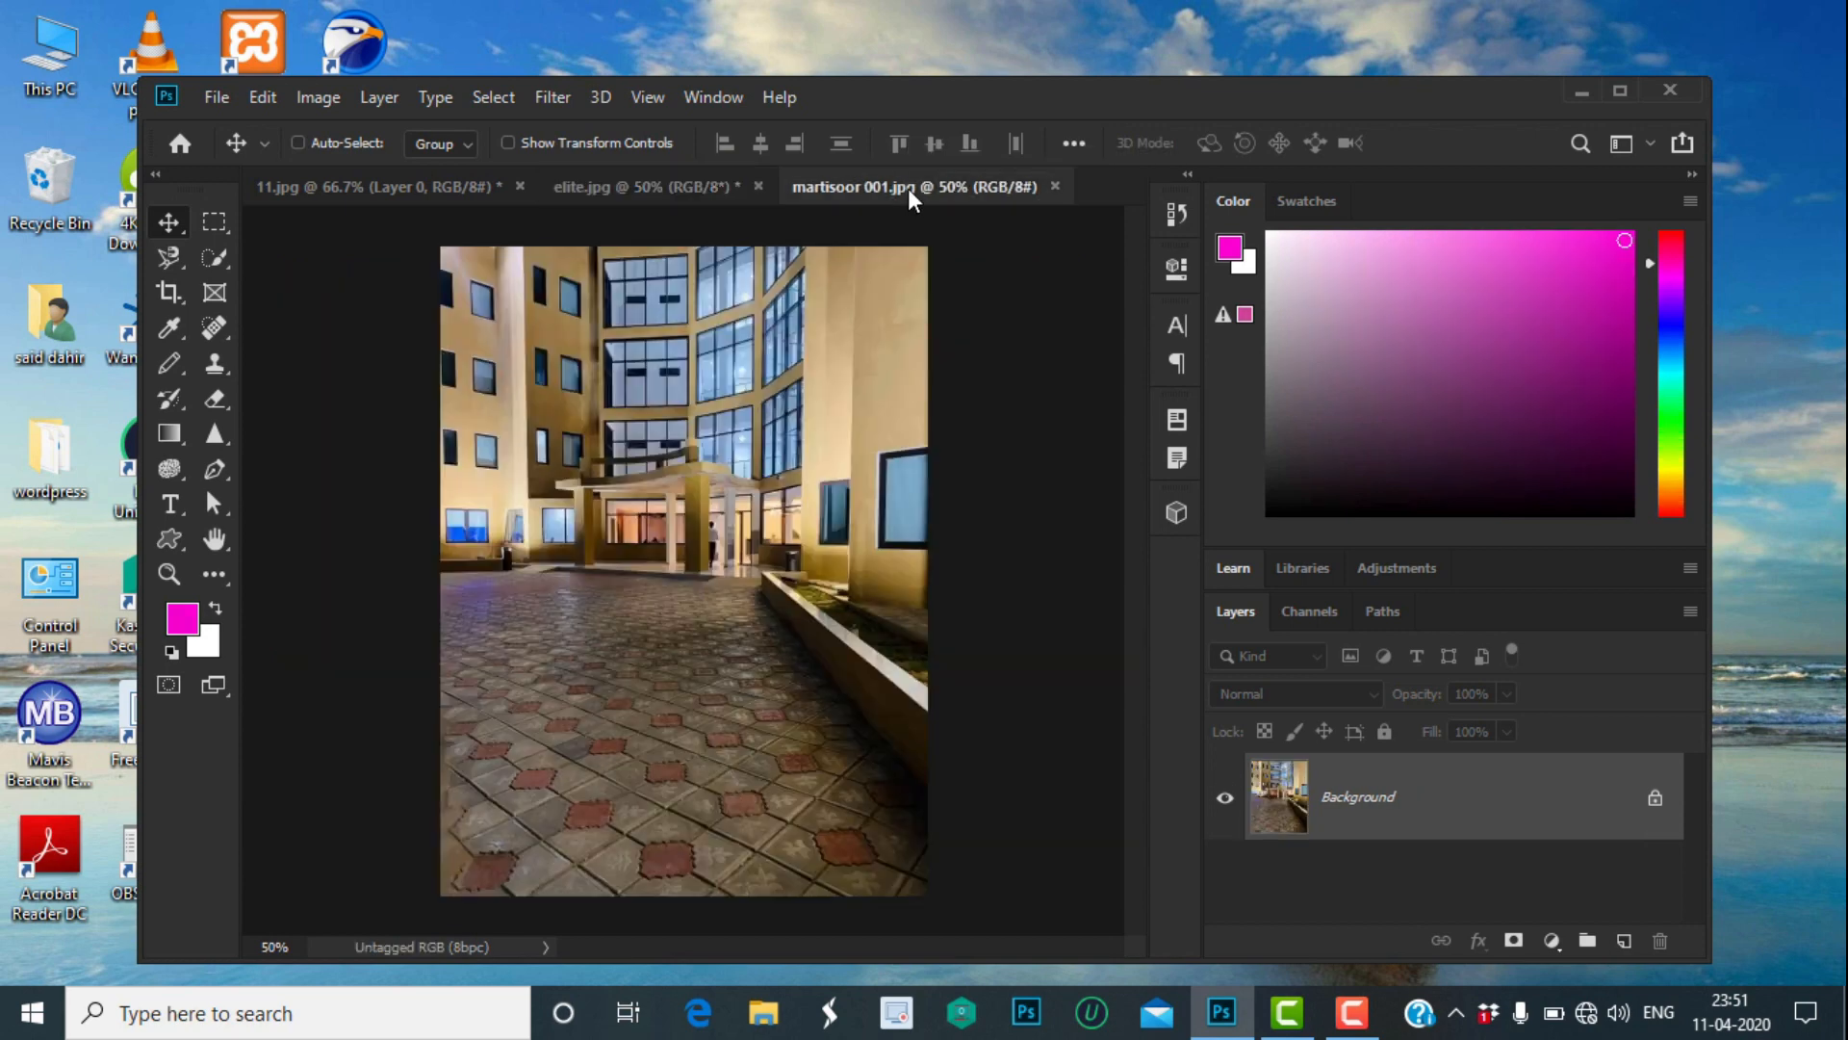
click(348, 189)
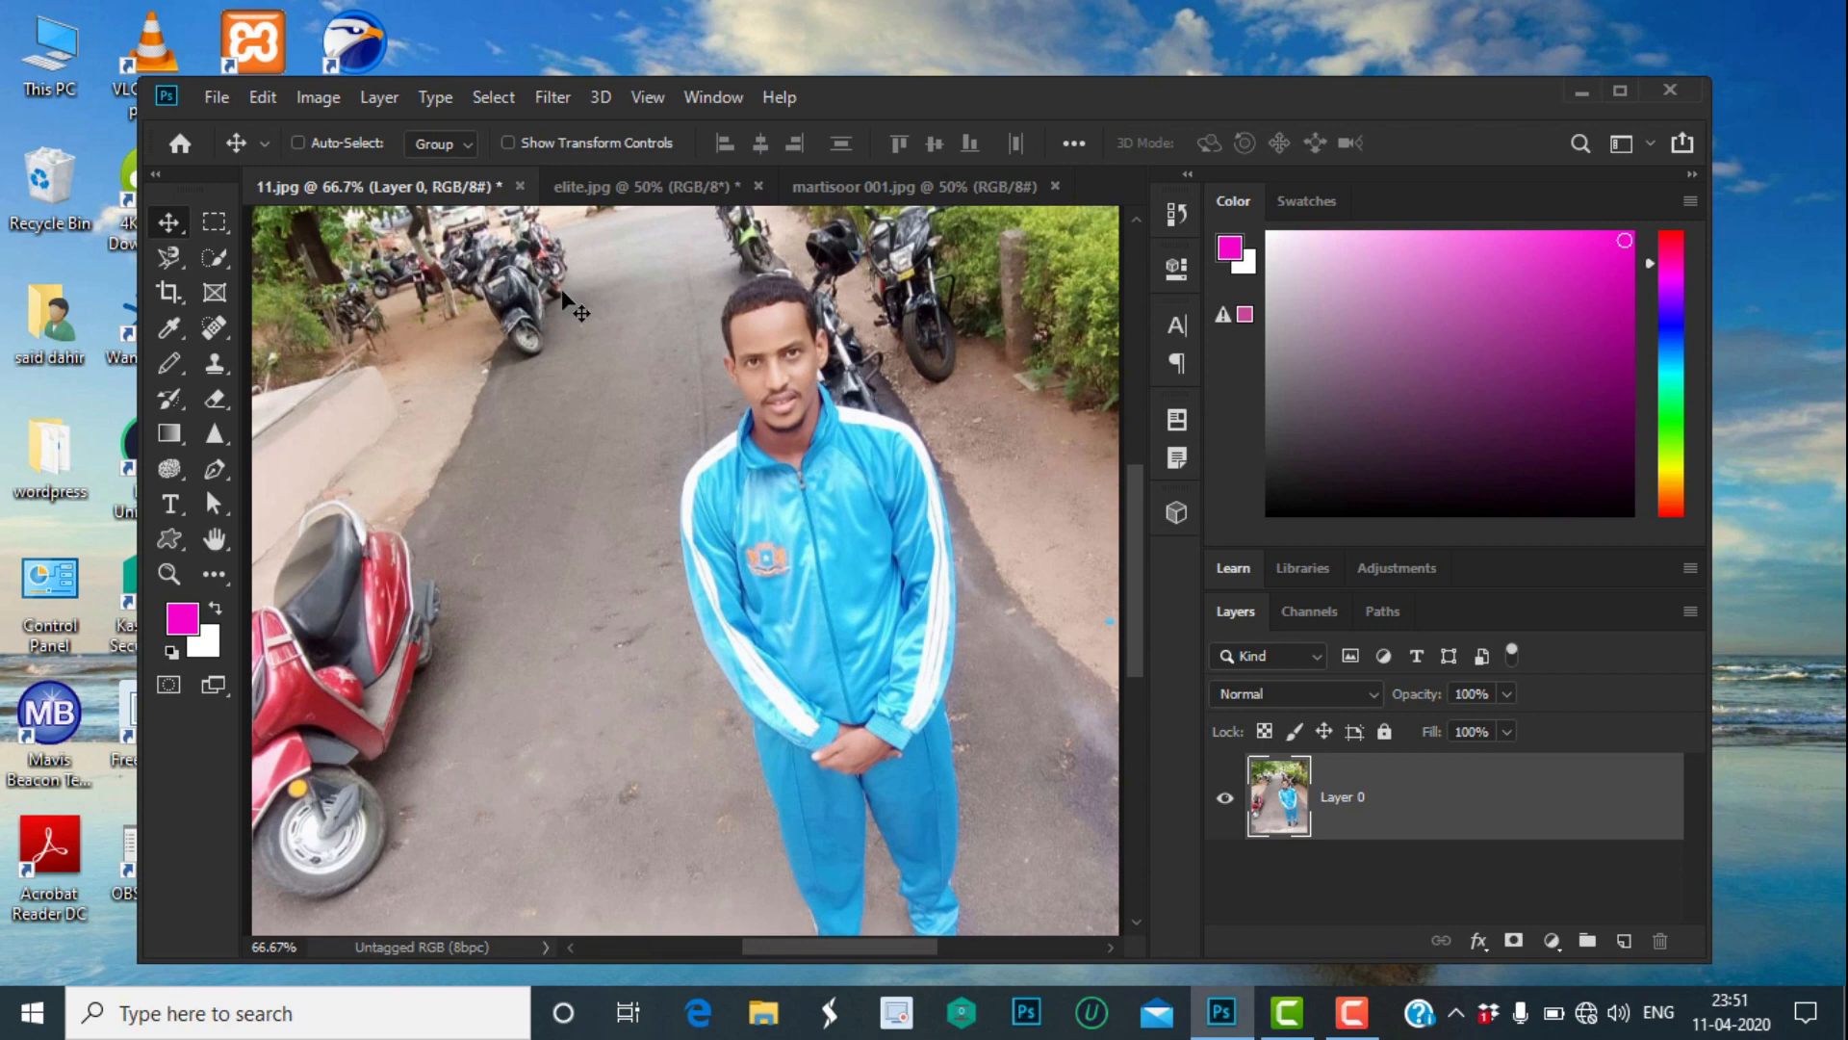
click(216, 258)
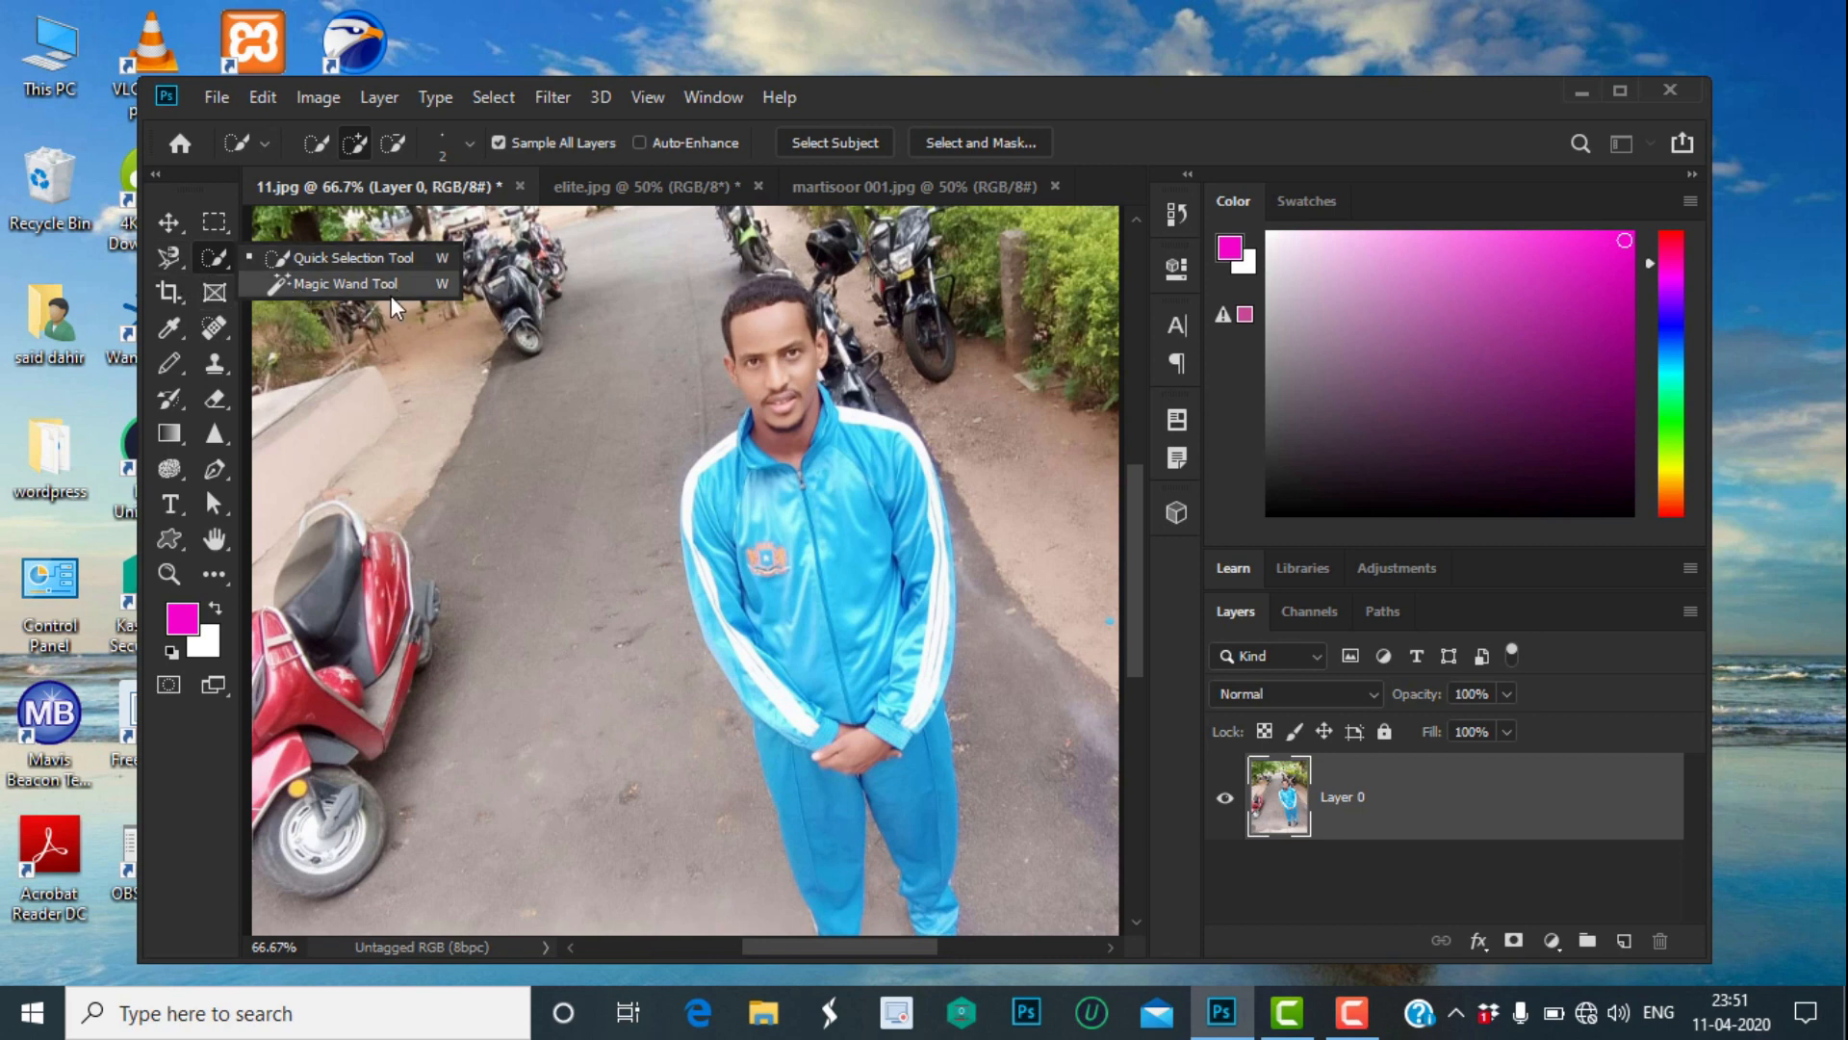
click(158, 257)
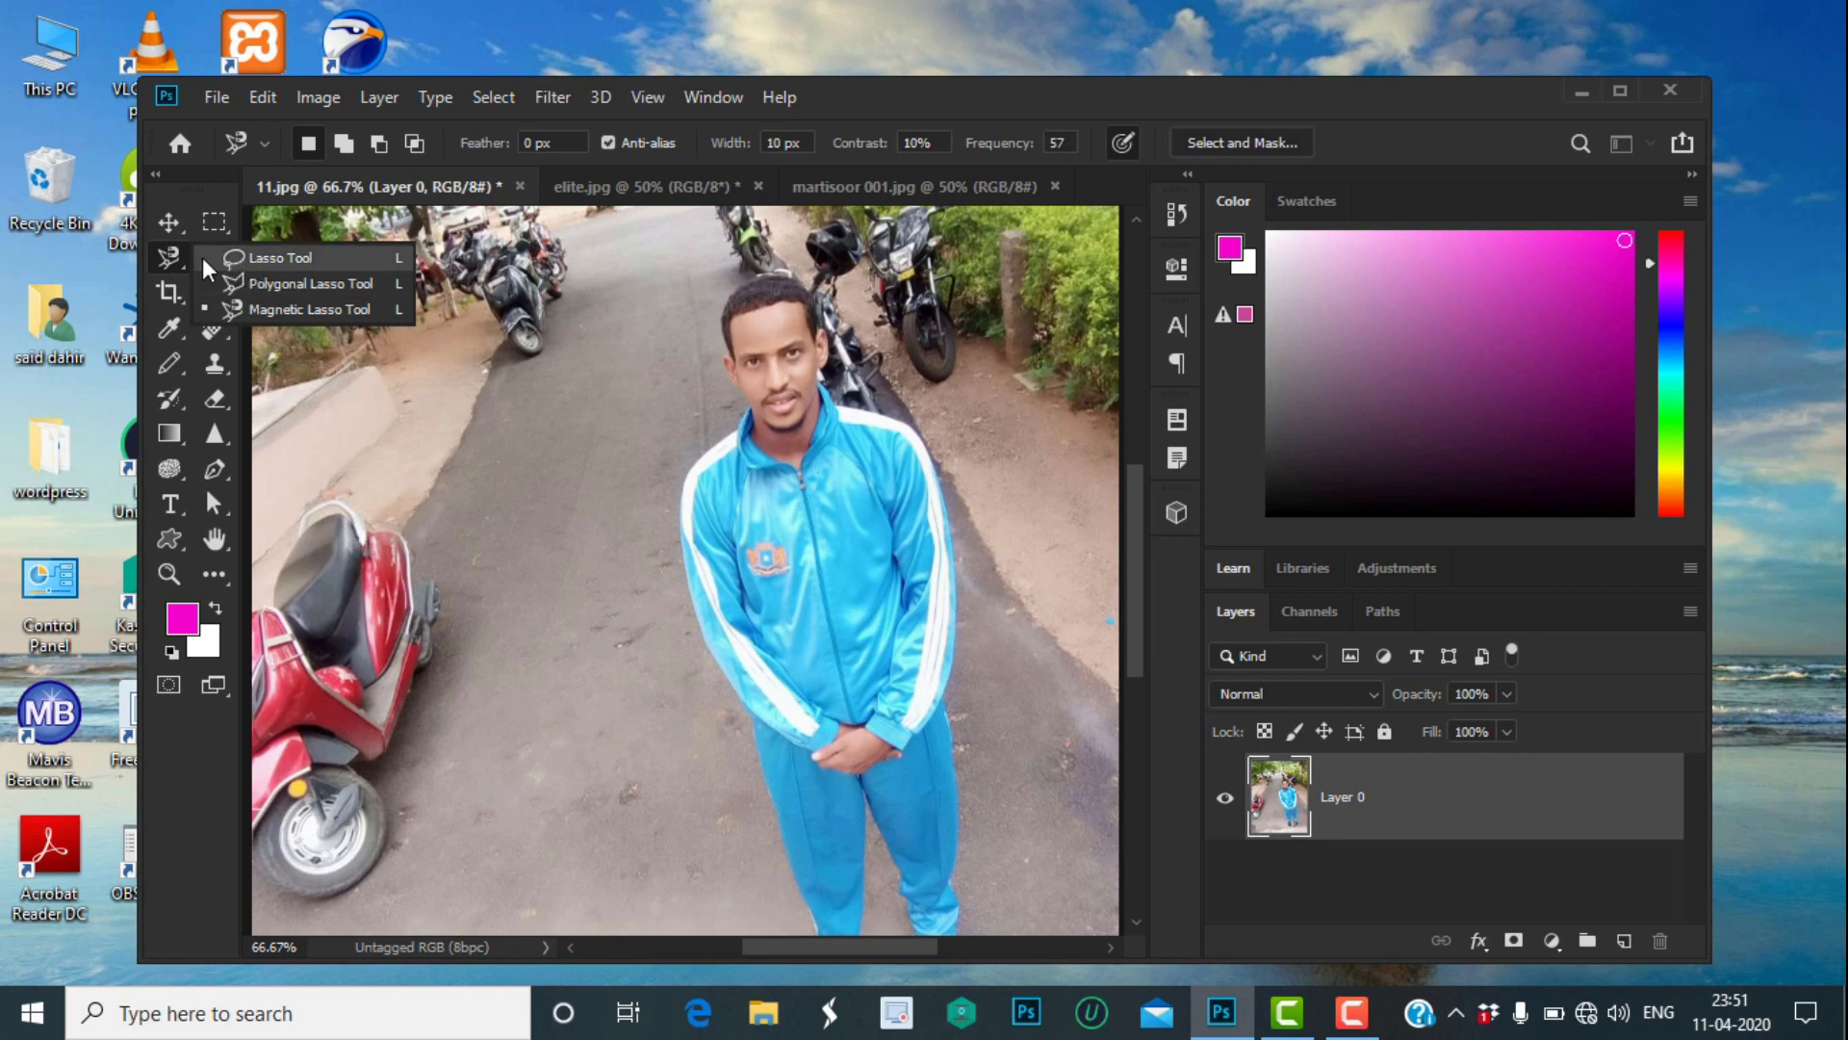
click(166, 213)
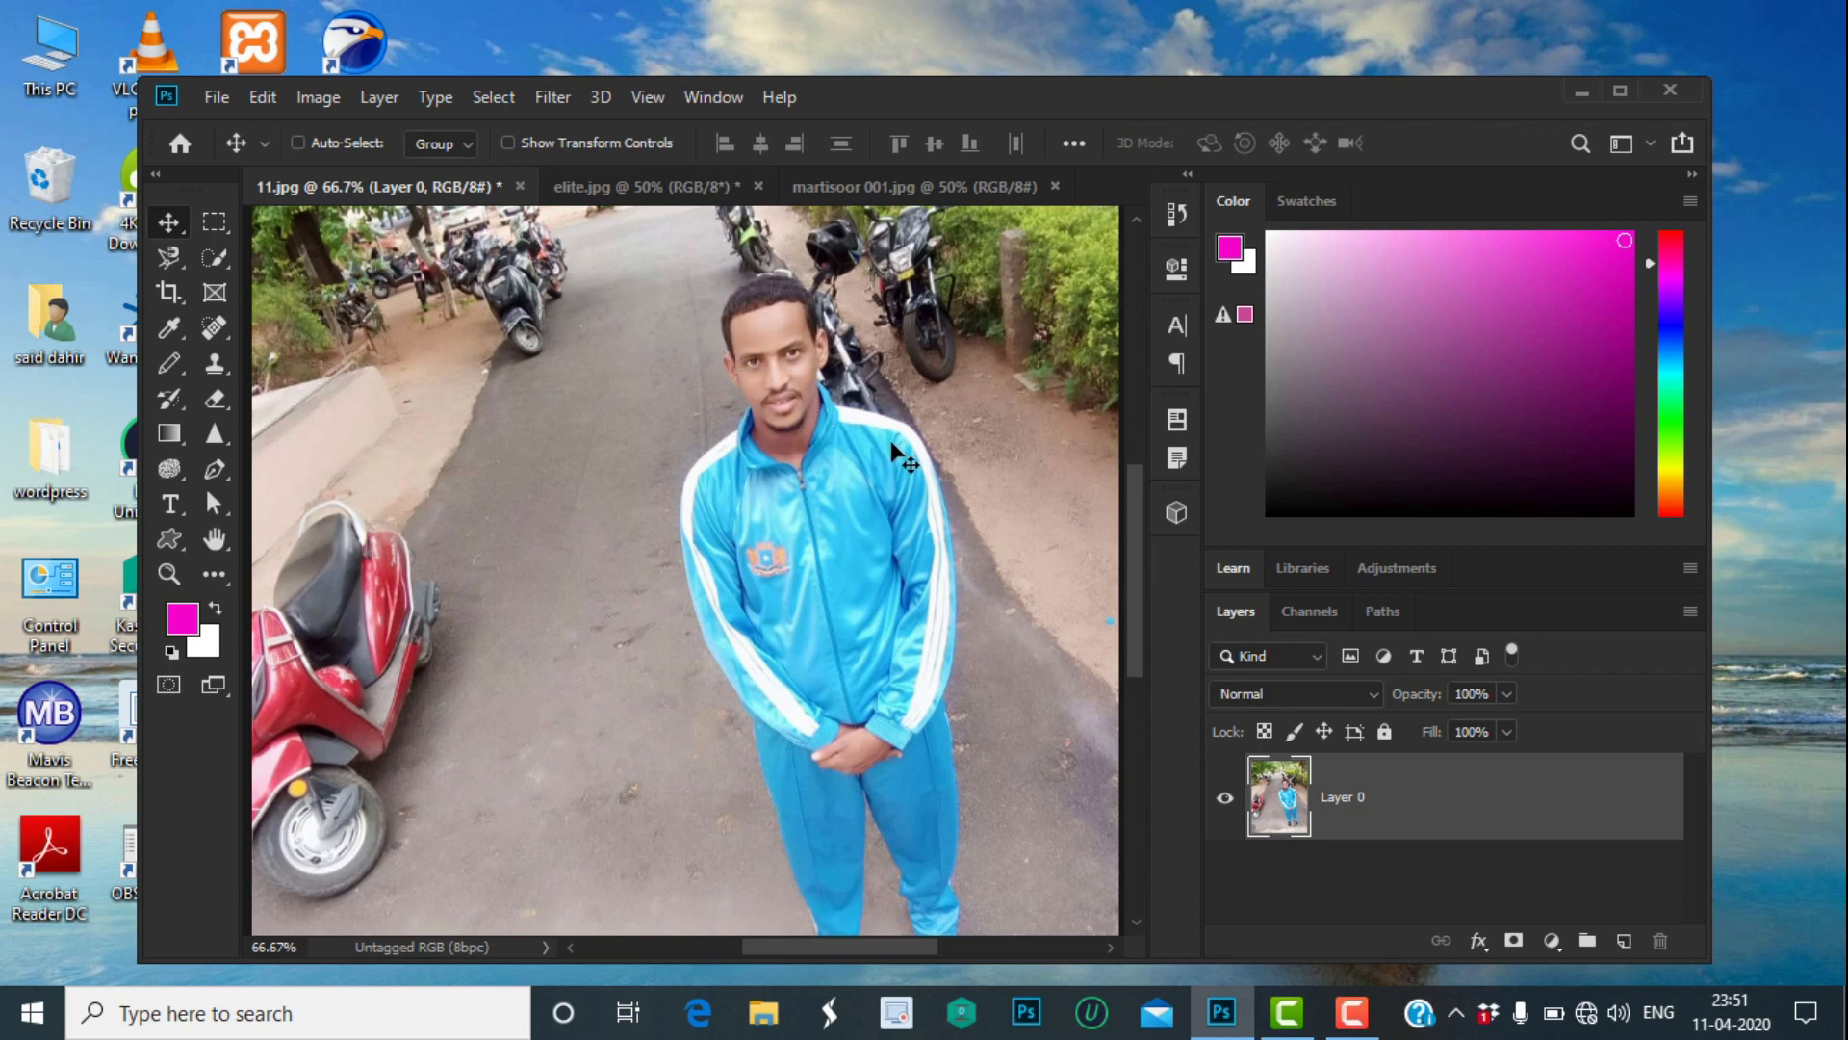
drag(891, 939, 904, 945)
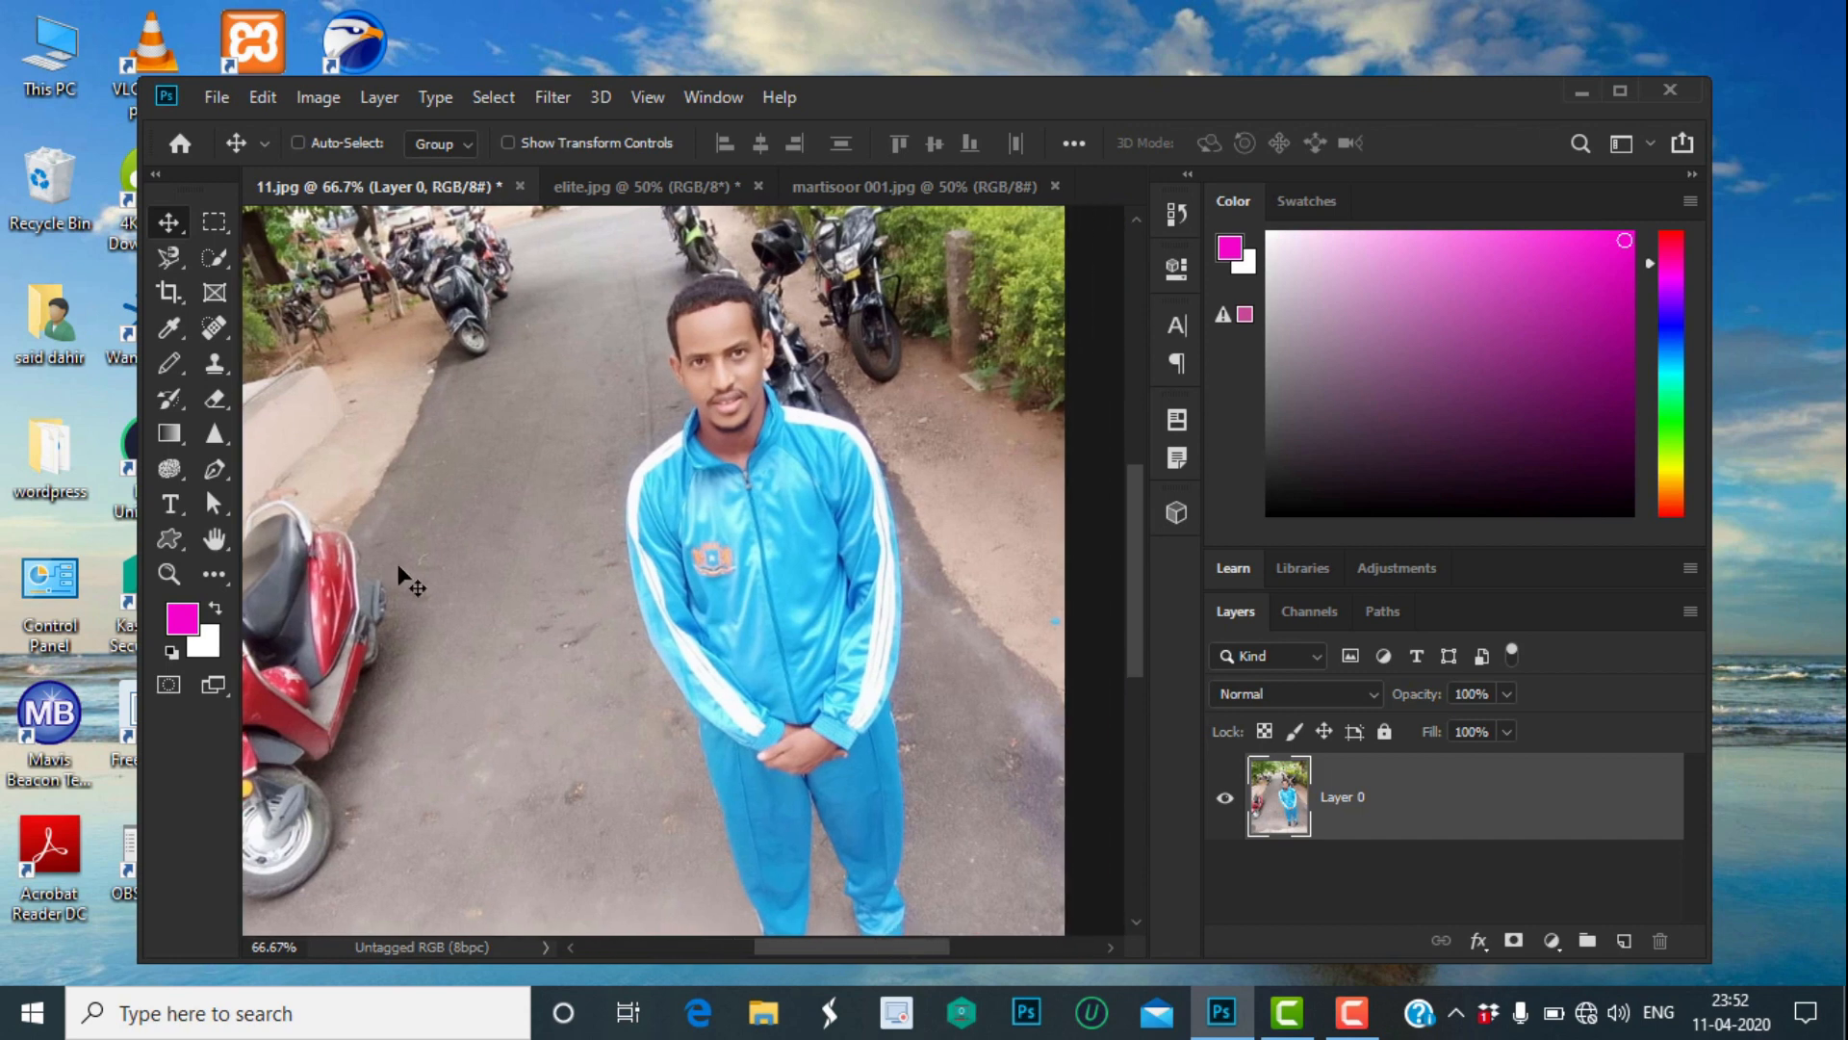
Step: Select the man in the blue tracksuit from head to shoes using the Quick Selection tool with brush size 35
click(217, 260)
click(313, 258)
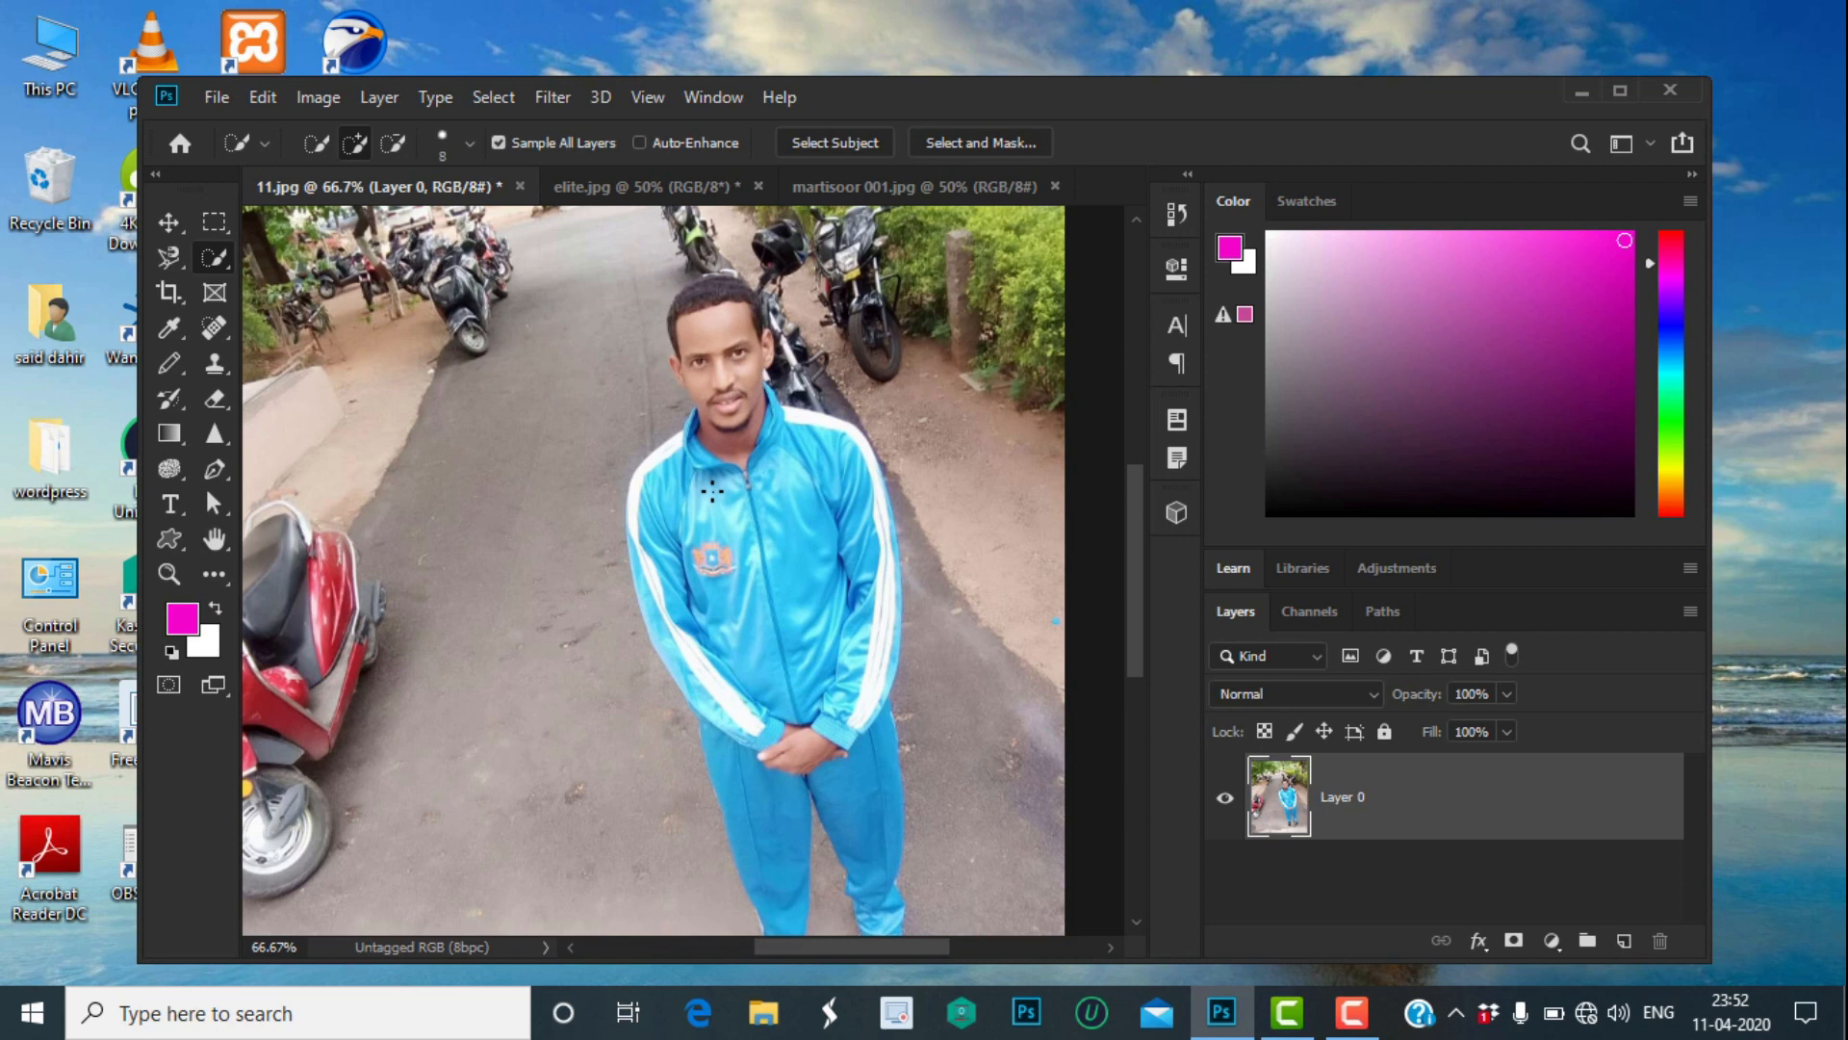
key(bracketright)
key(bracketright)
key(bracketright)
key(bracketright)
key(bracketright)
mouse_move(717, 300)
mouse_down()
mouse_move(717, 393)
mouse_move(794, 729)
mouse_move(847, 741)
mouse_move(843, 727)
mouse_move(857, 818)
mouse_up()
drag(1130, 643, 1131, 736)
mouse_move(911, 660)
mouse_down()
mouse_move(882, 668)
mouse_move(896, 747)
mouse_move(892, 724)
mouse_up()
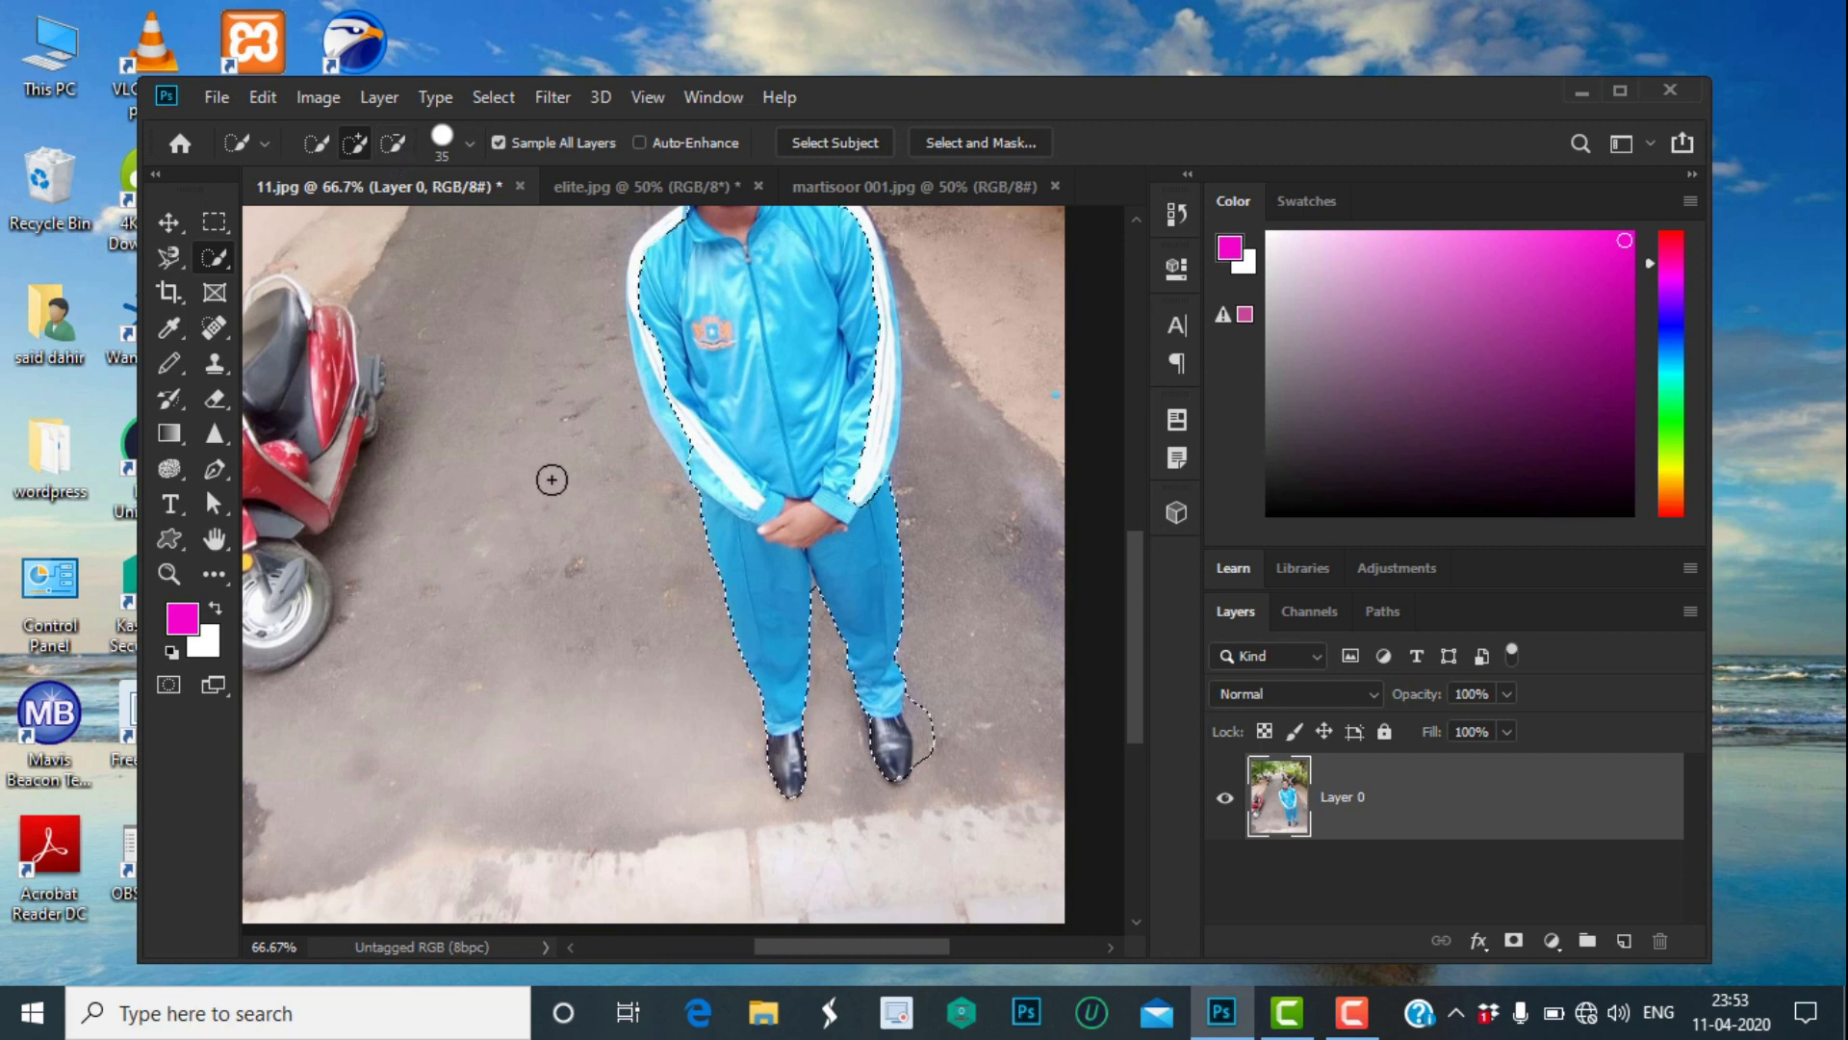
Step: Subtract the excess road surface beside the man's shoe from the selection
key(alt)
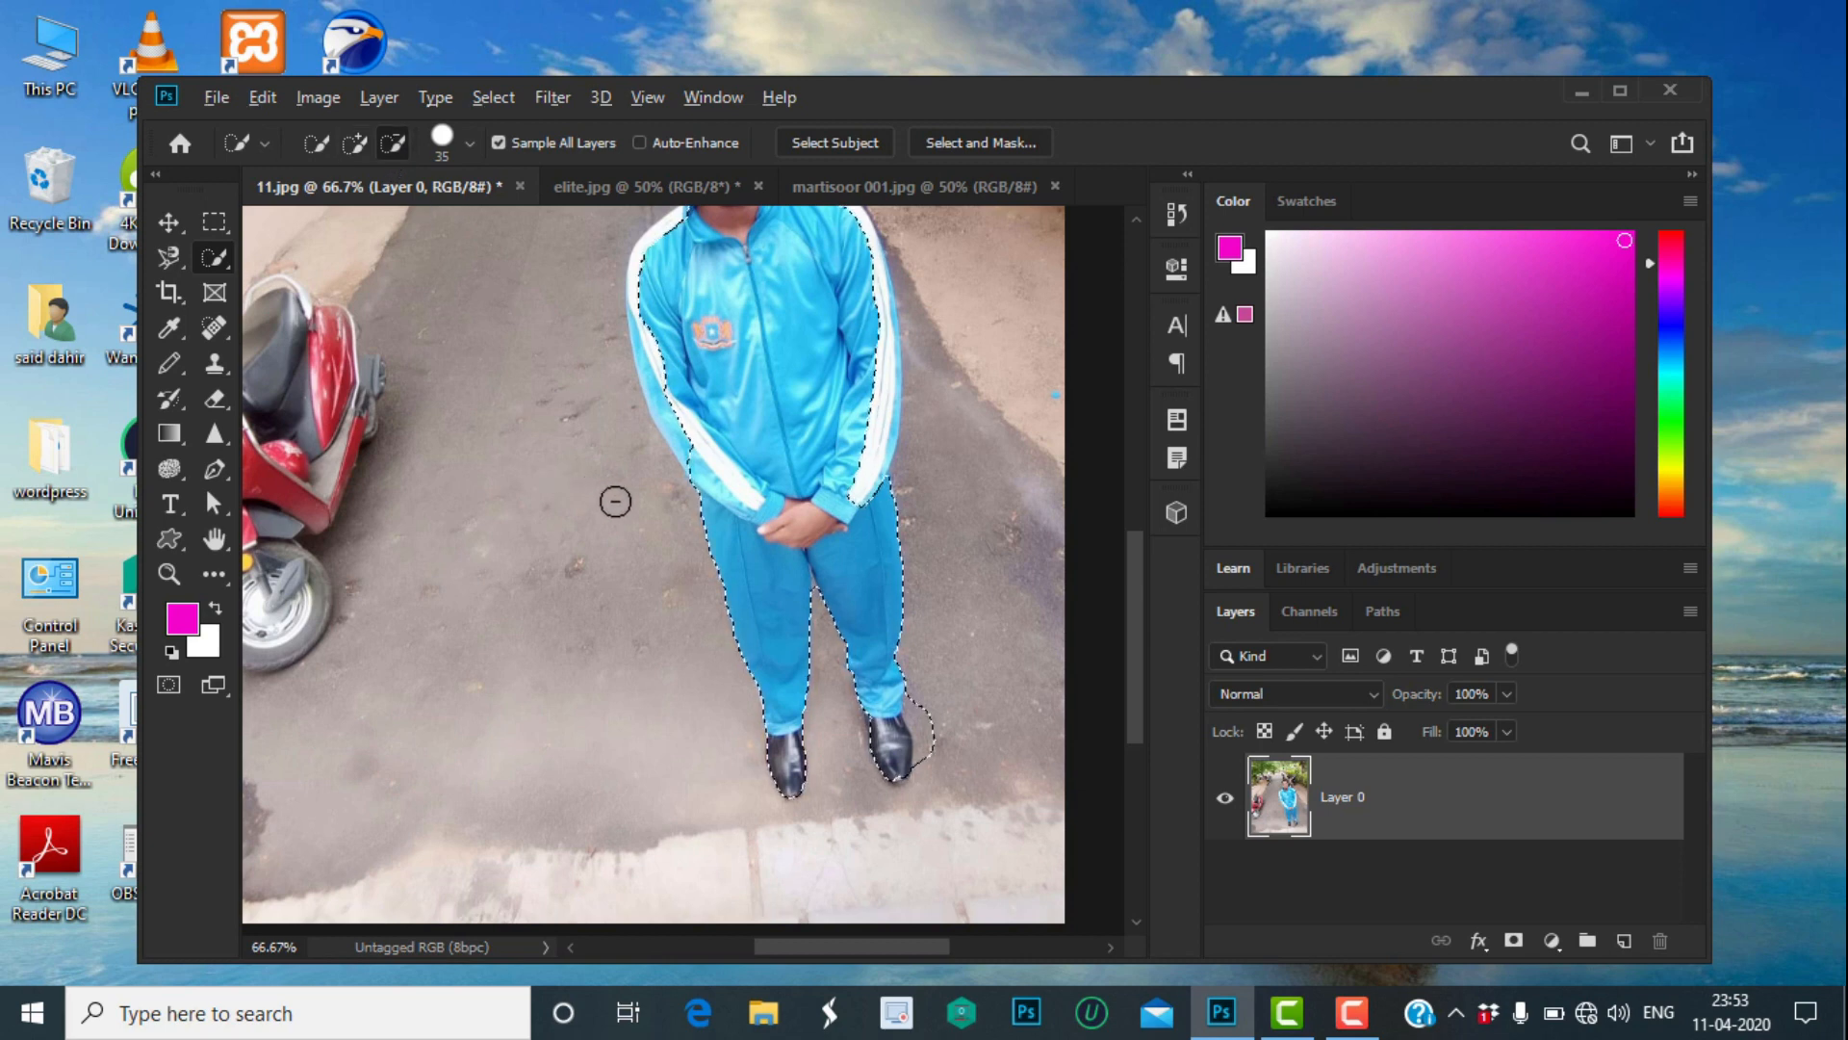
alt+click(924, 719)
drag(920, 700, 929, 731)
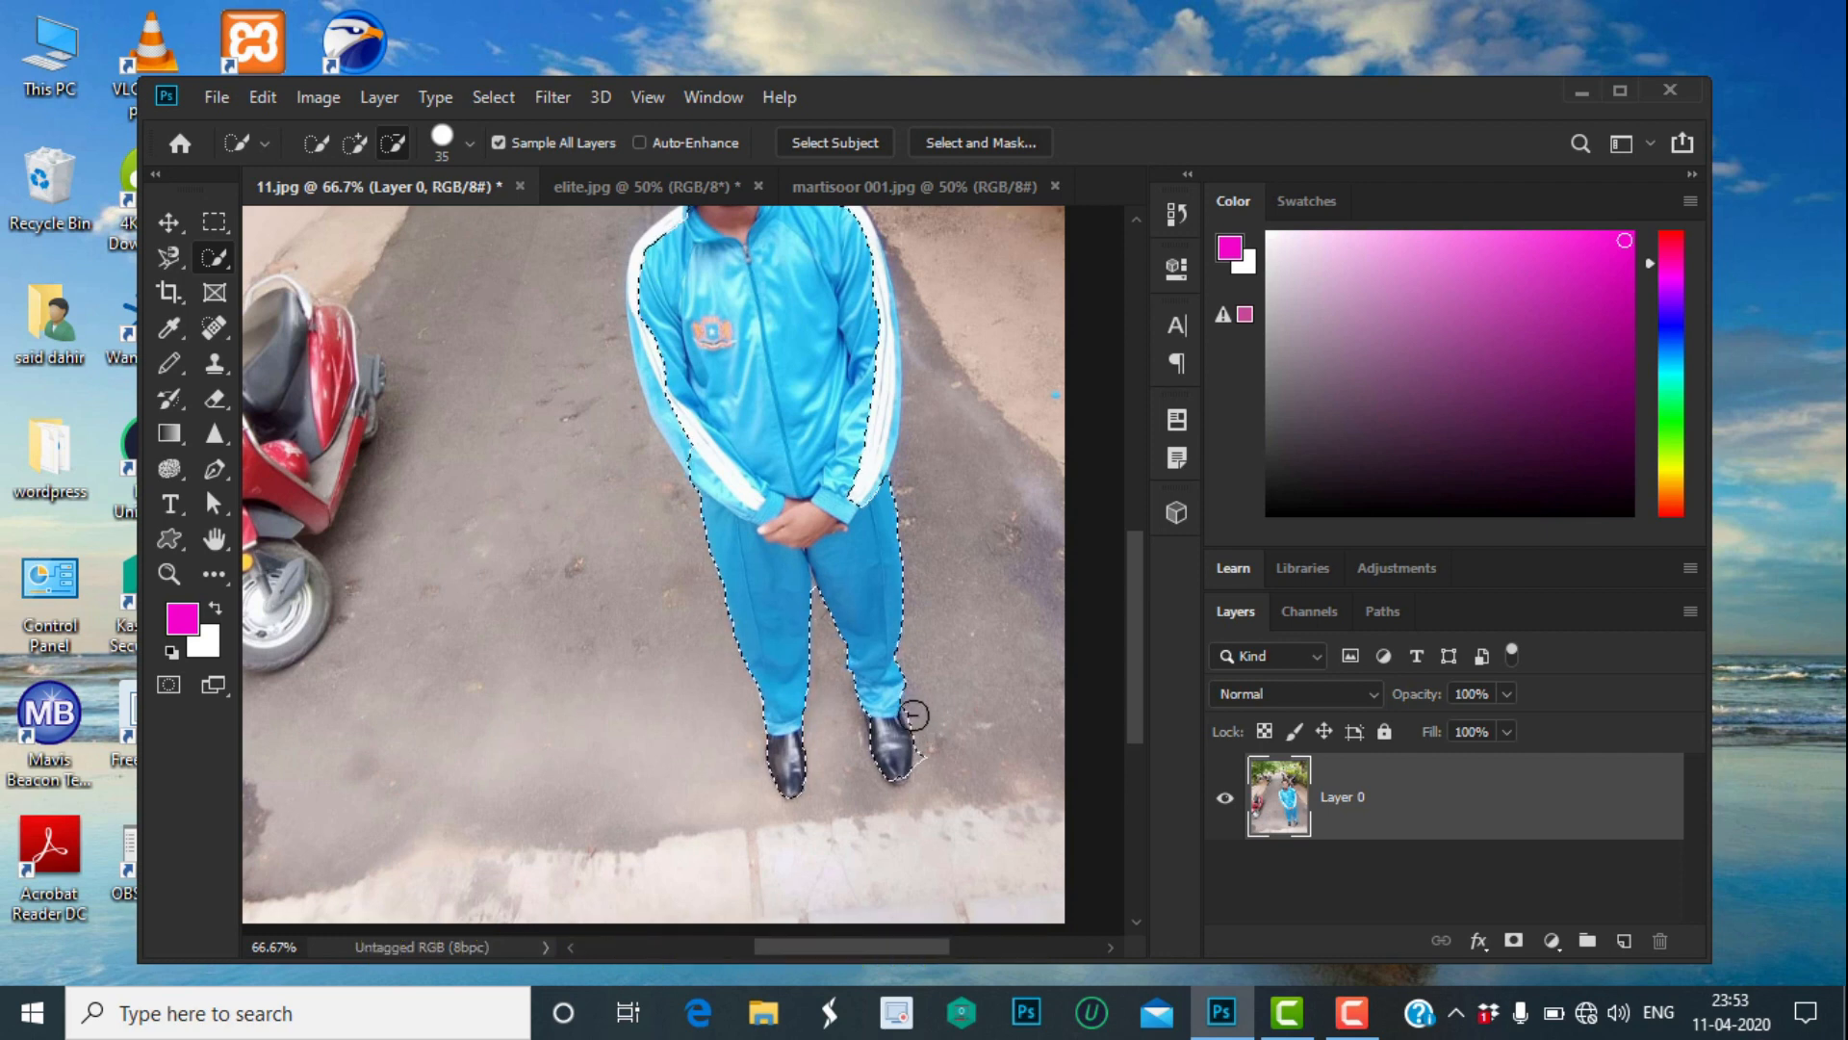
click(914, 717)
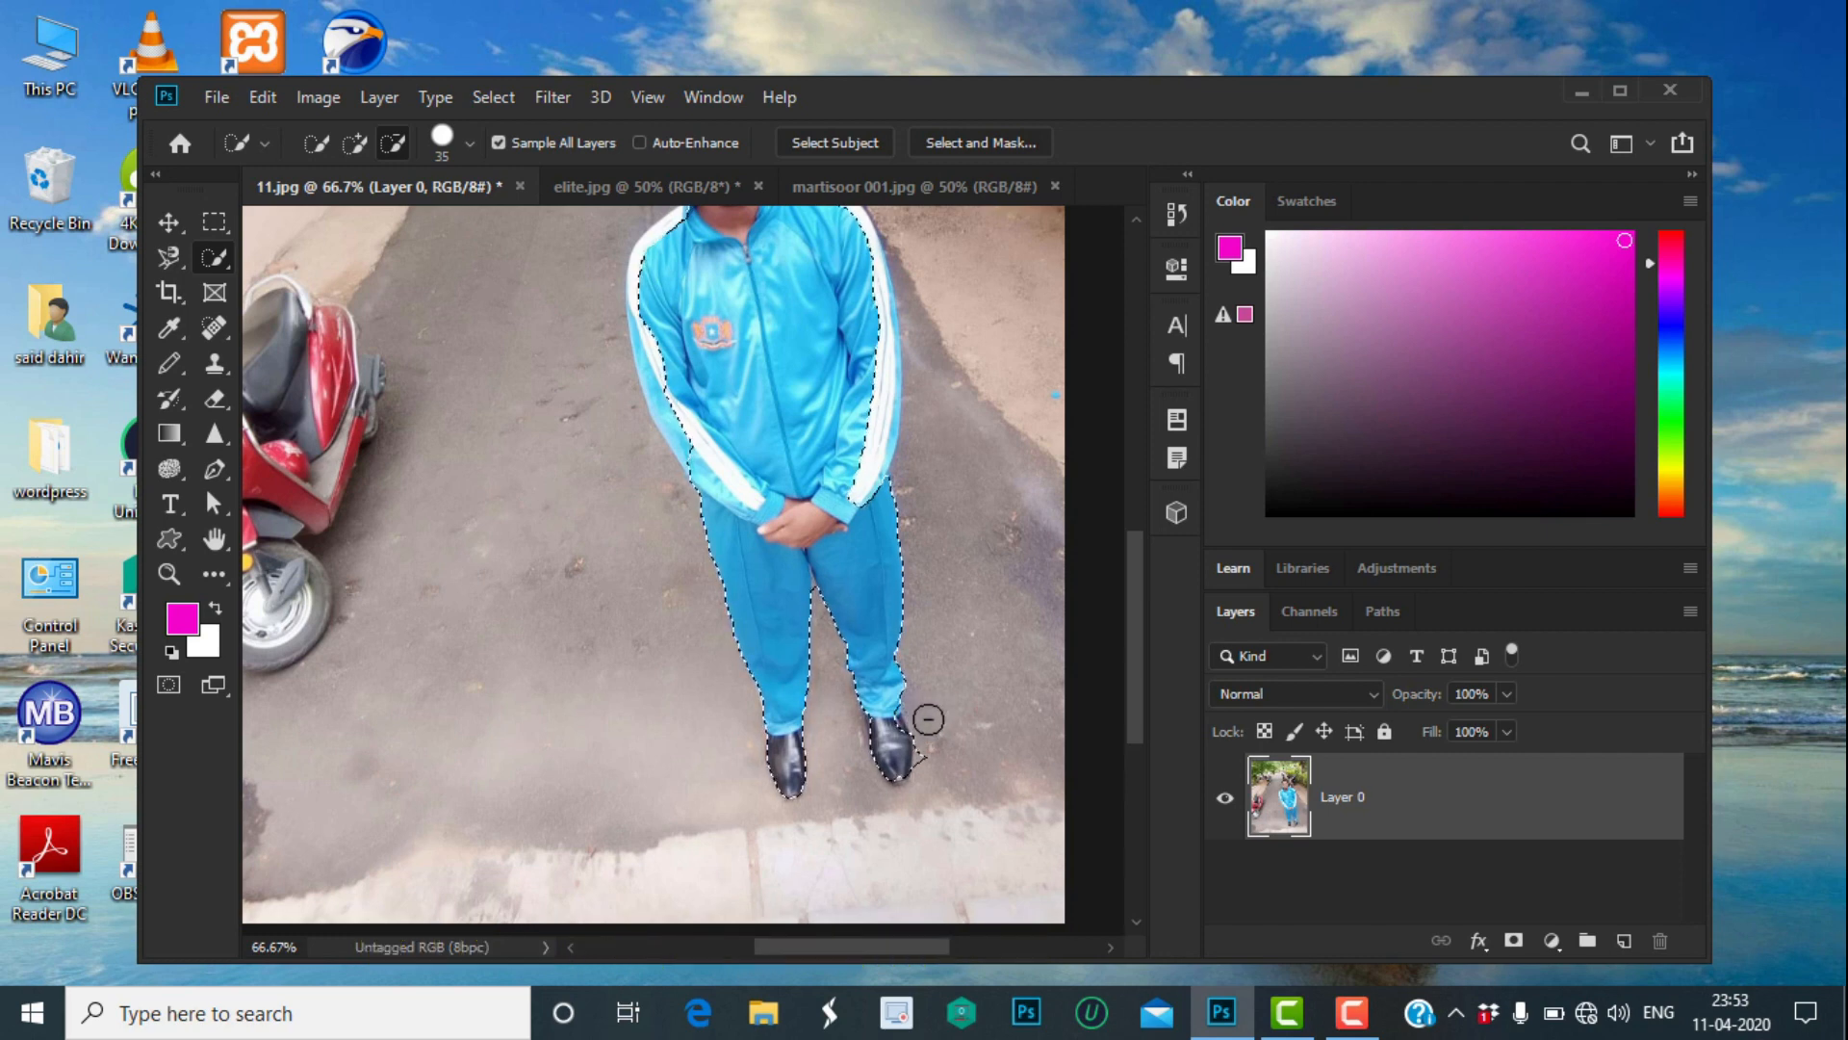
alt+click(925, 749)
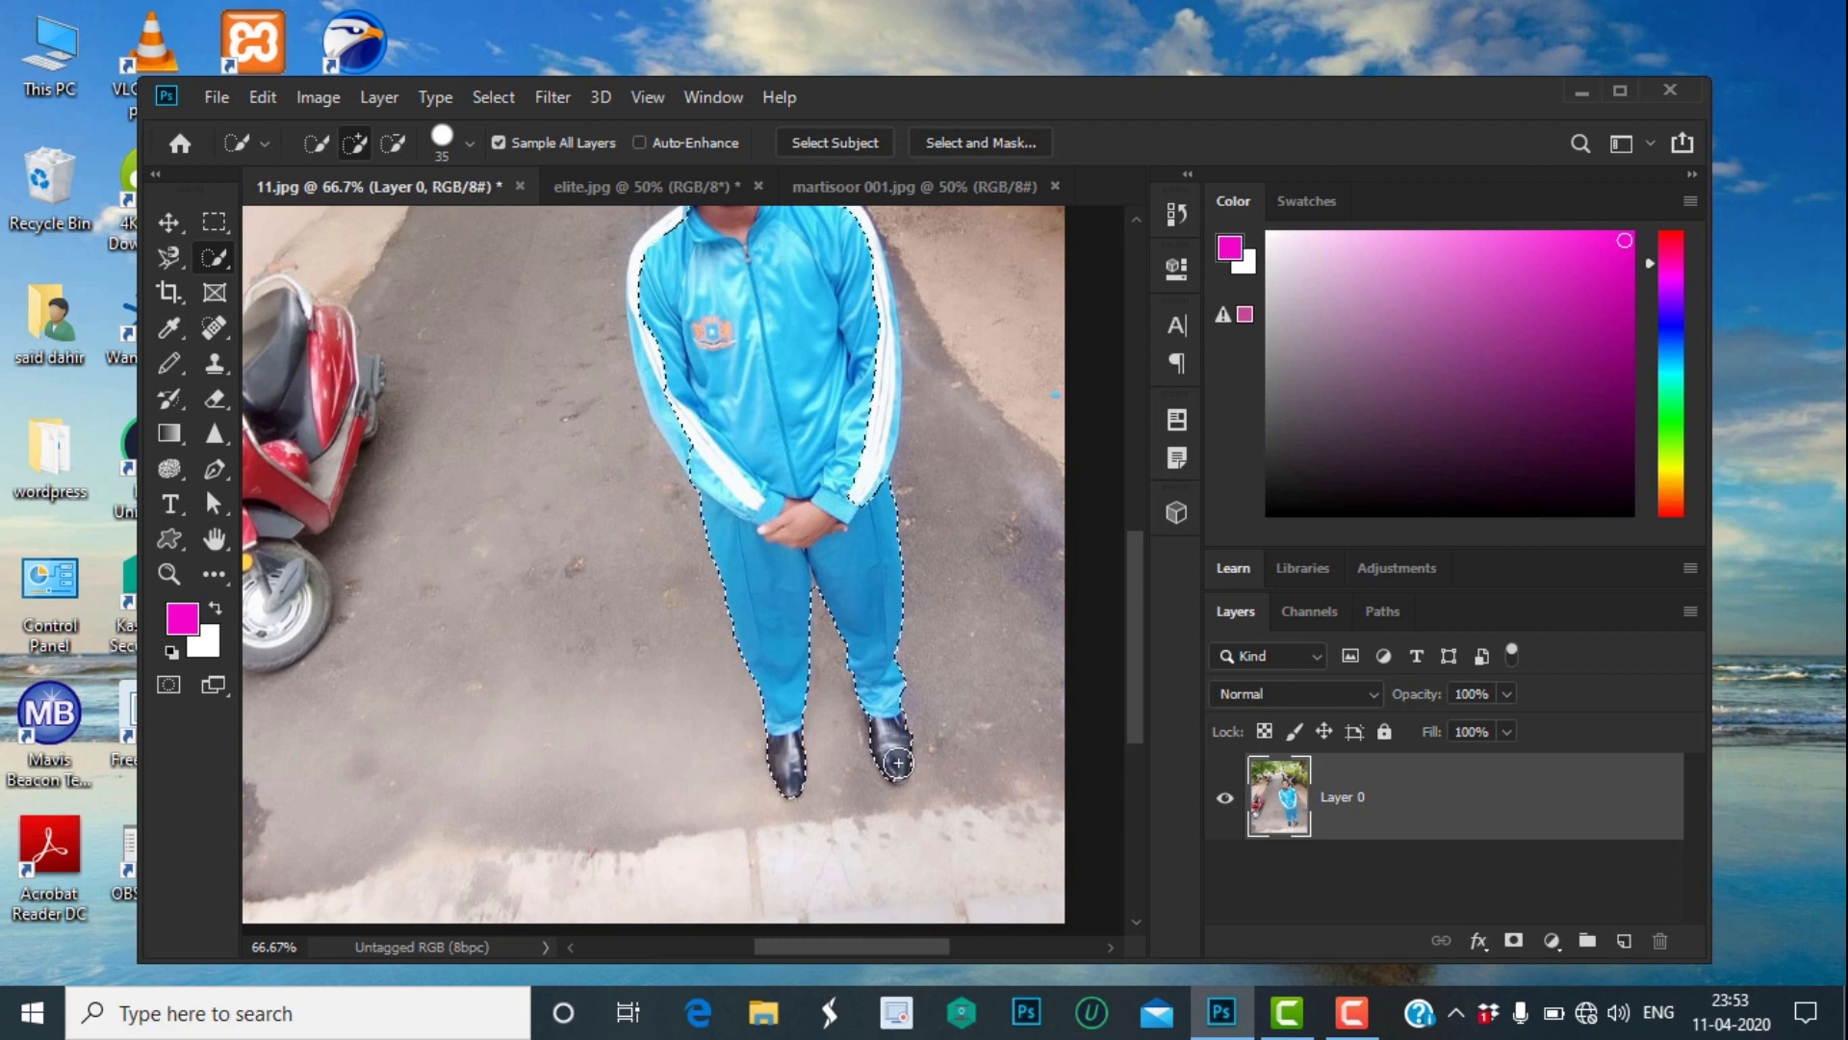
Step: Include the white stripes of both jacket sleeves in the selection with brush size 30
key(bracketleft)
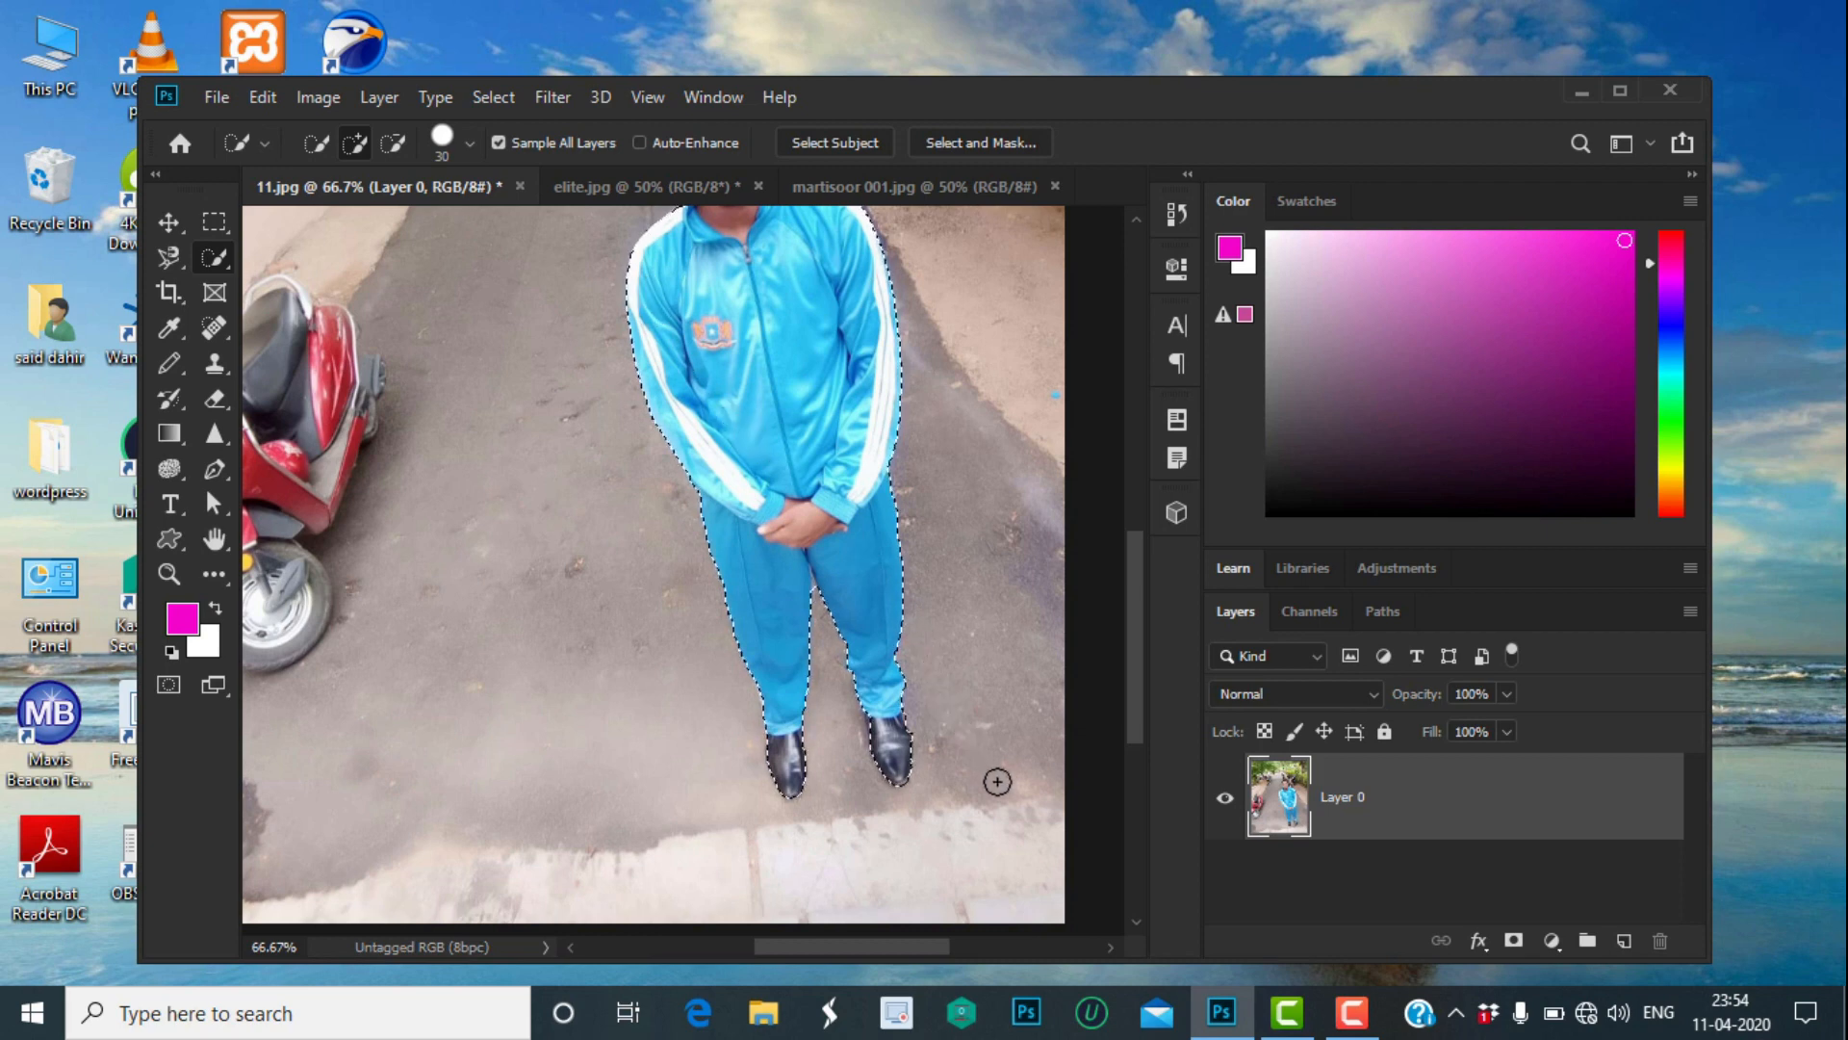
drag(1130, 547, 1135, 465)
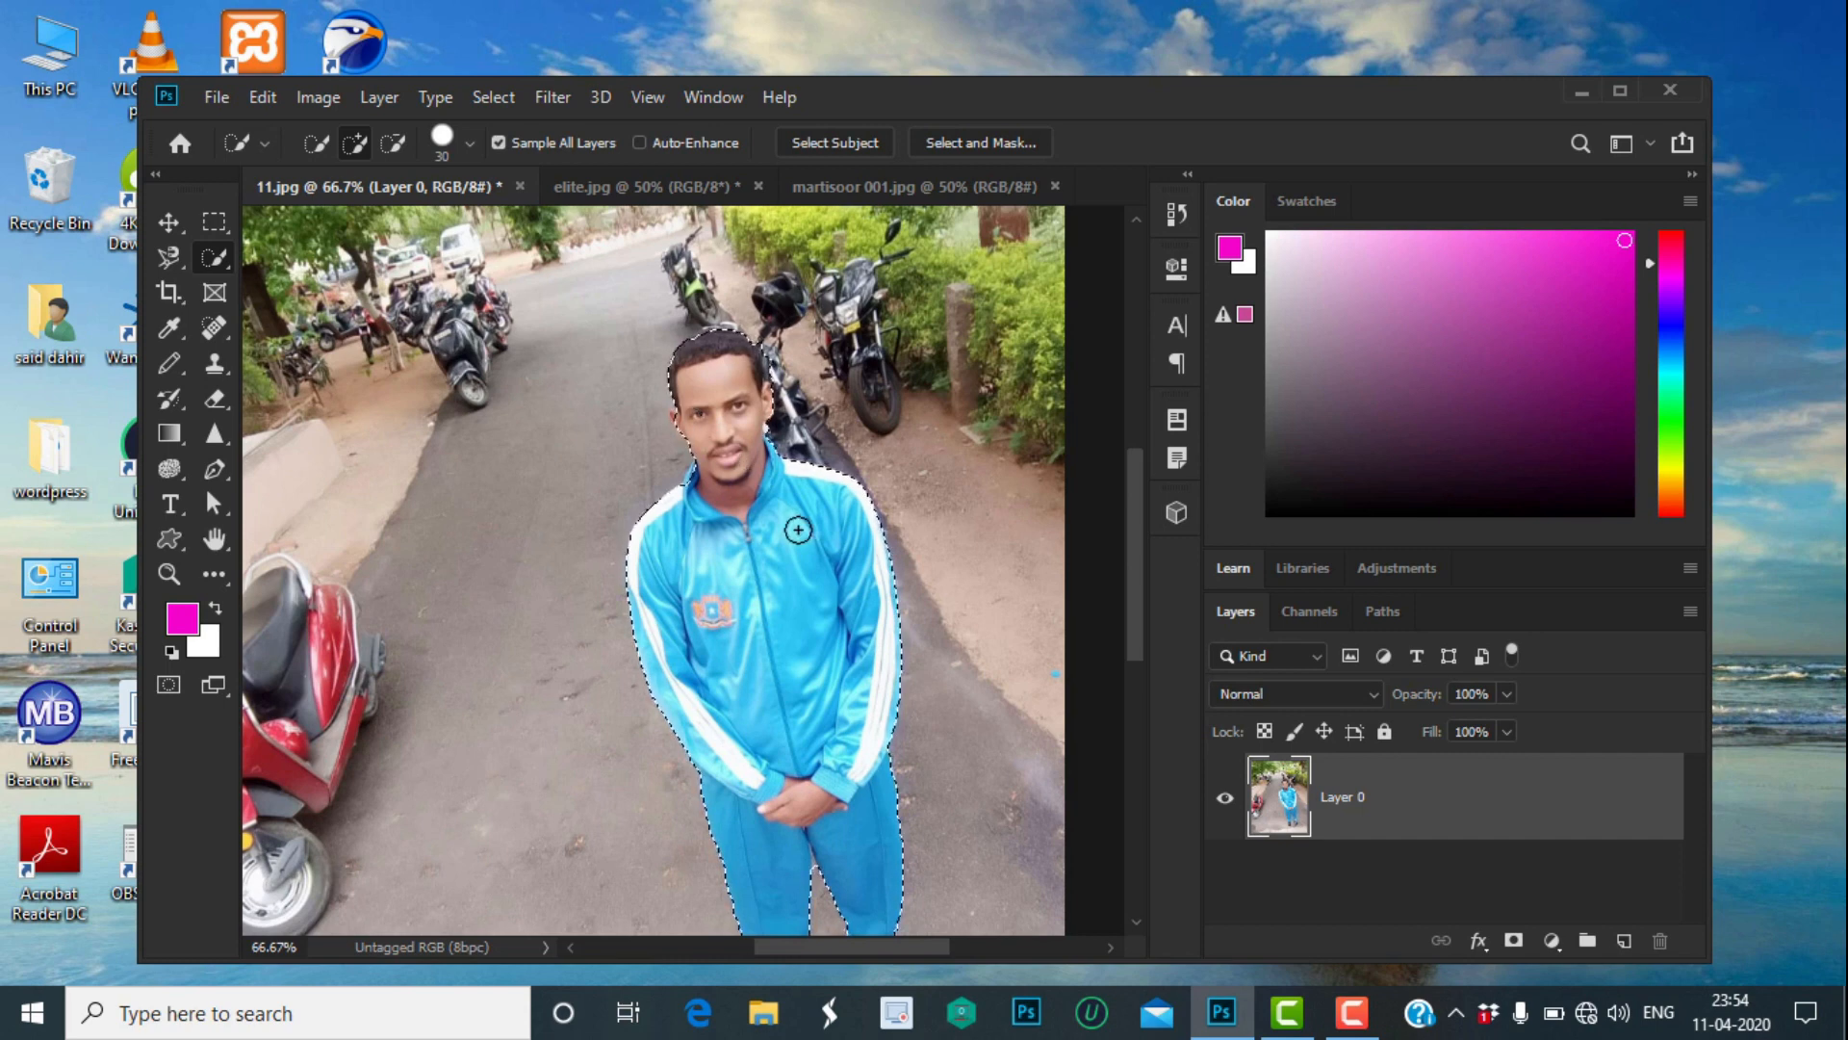
drag(1135, 576, 1134, 639)
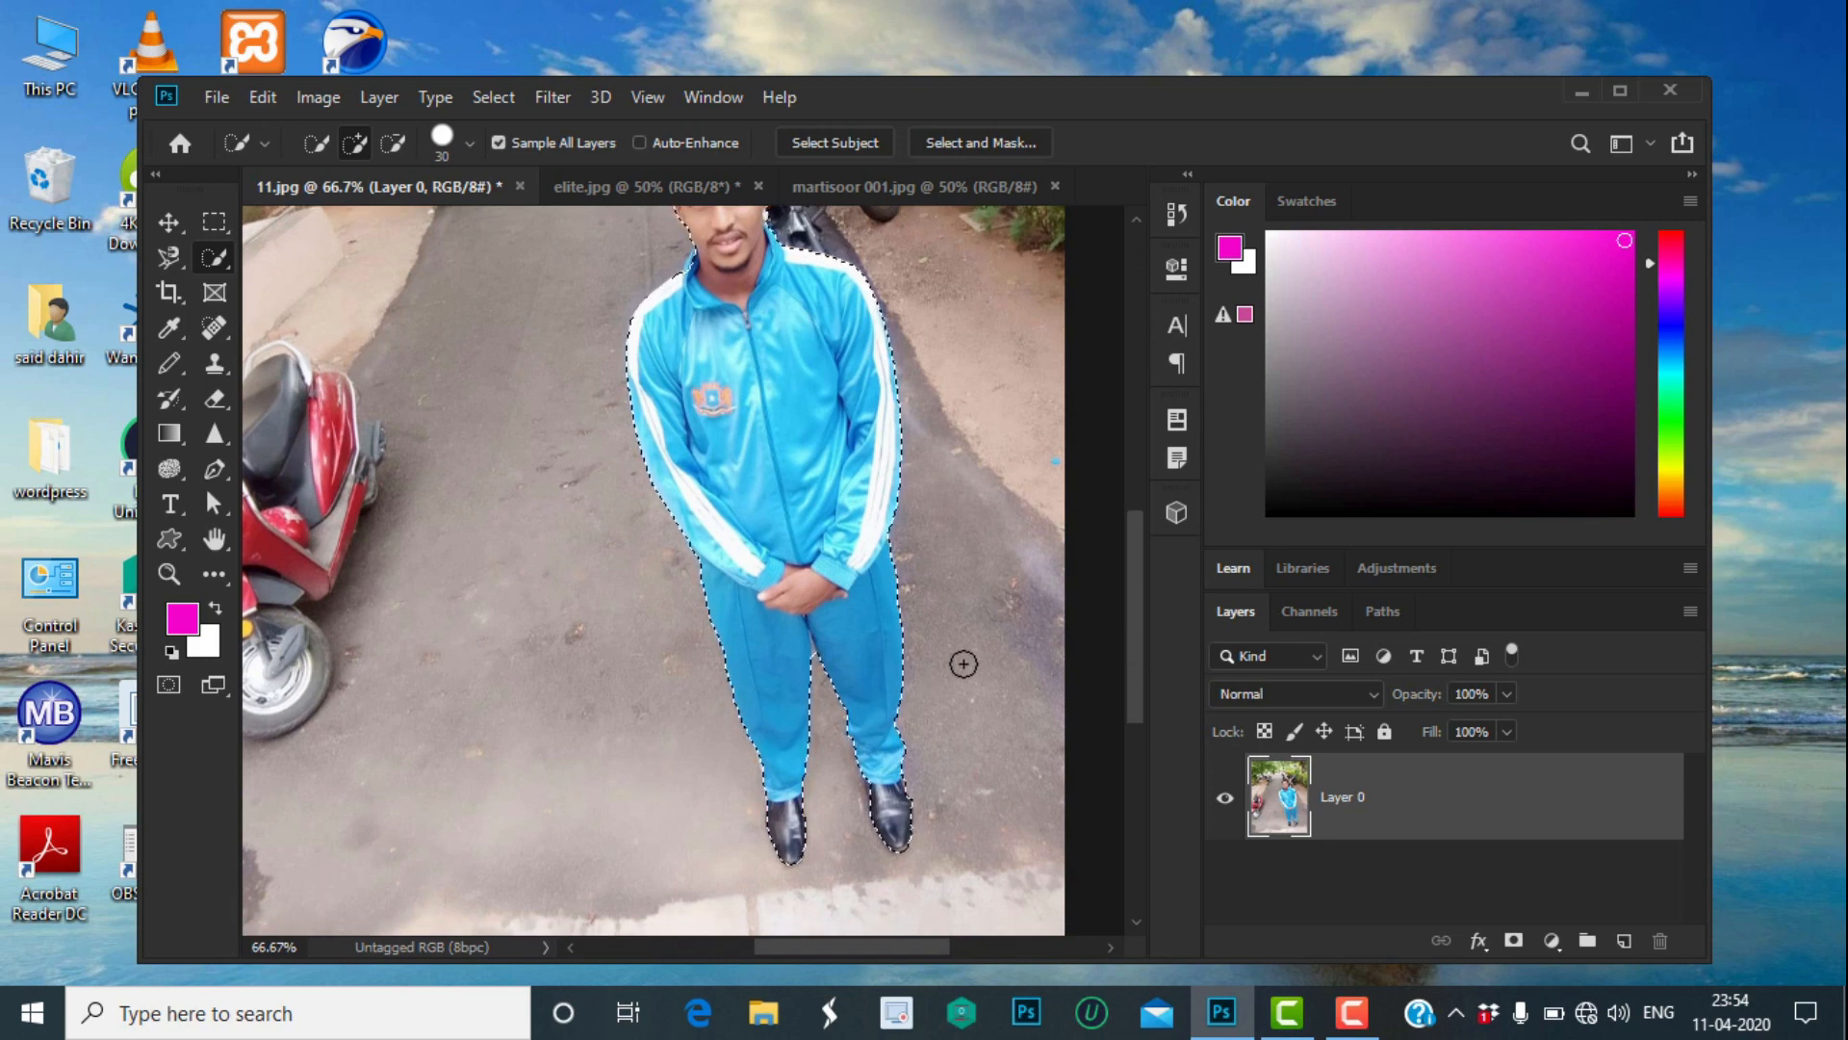
Step: Refine the selection edge at the gap between the trouser legs with brush size 6
key(bracketleft)
key(bracketleft)
key(bracketleft)
key(bracketleft)
key(alt)
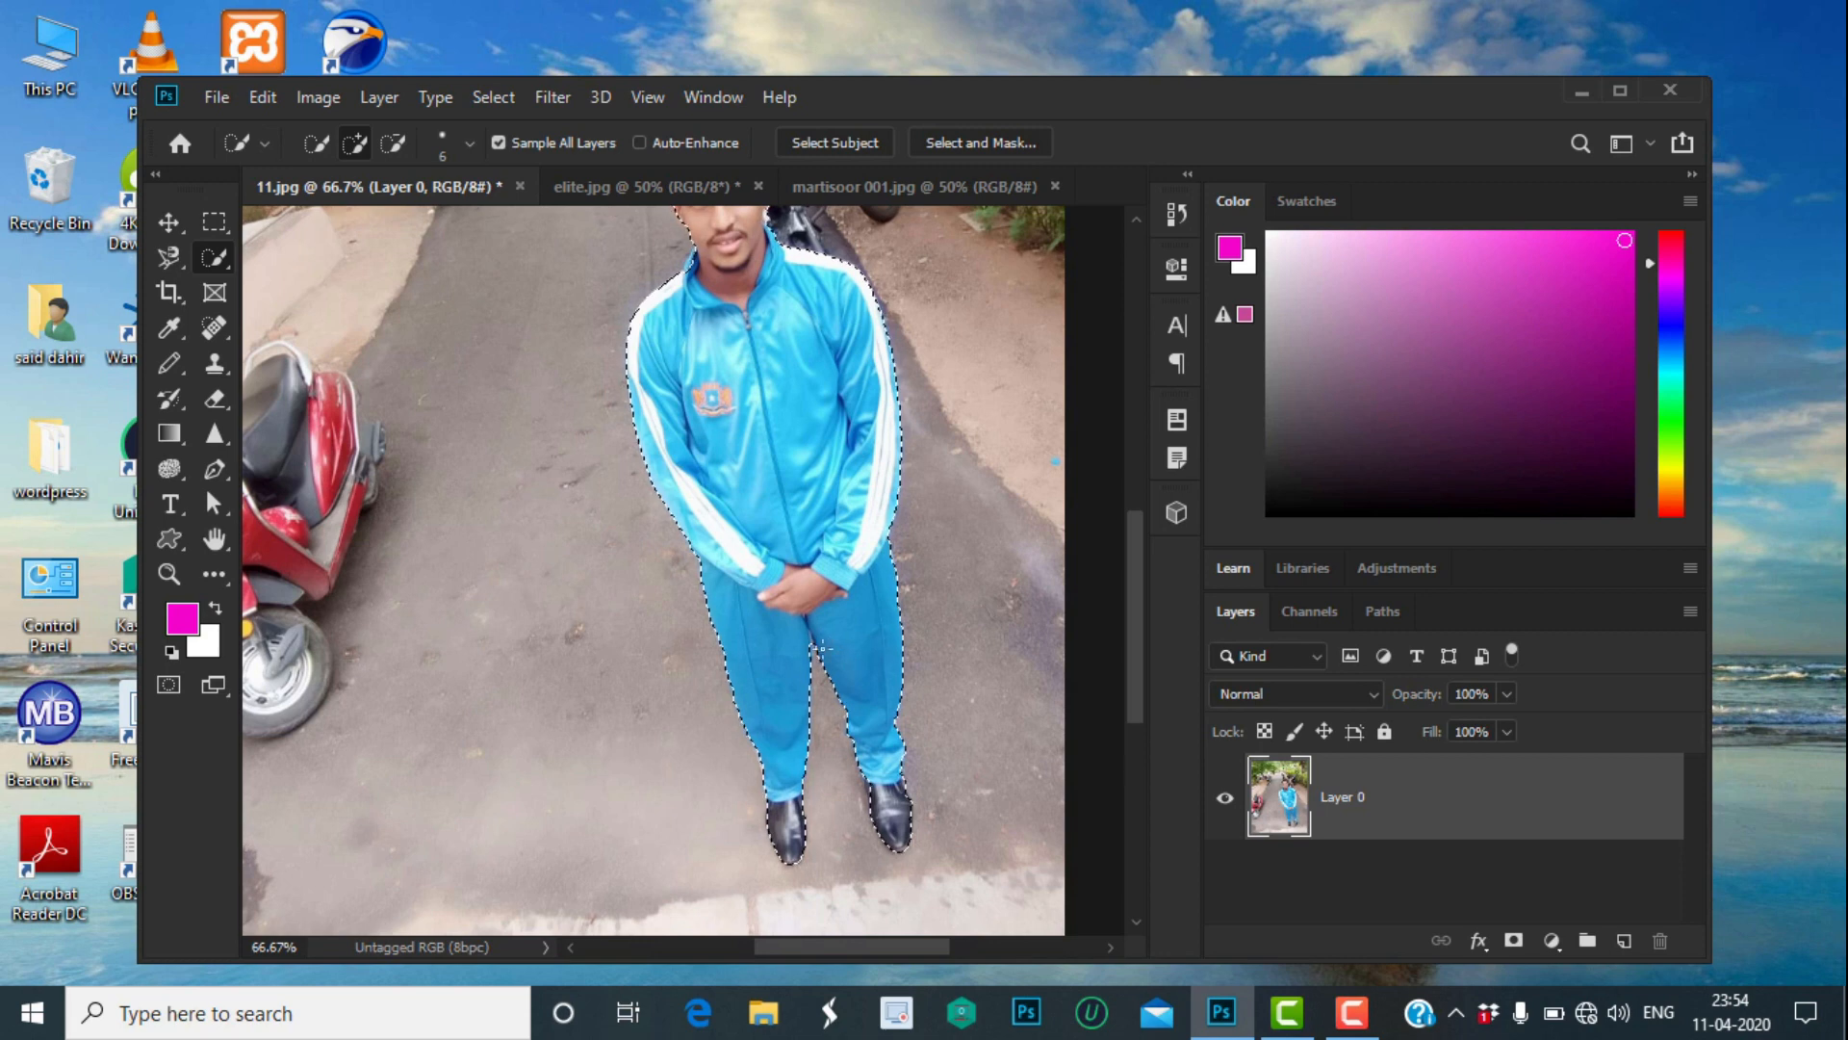
key(alt)
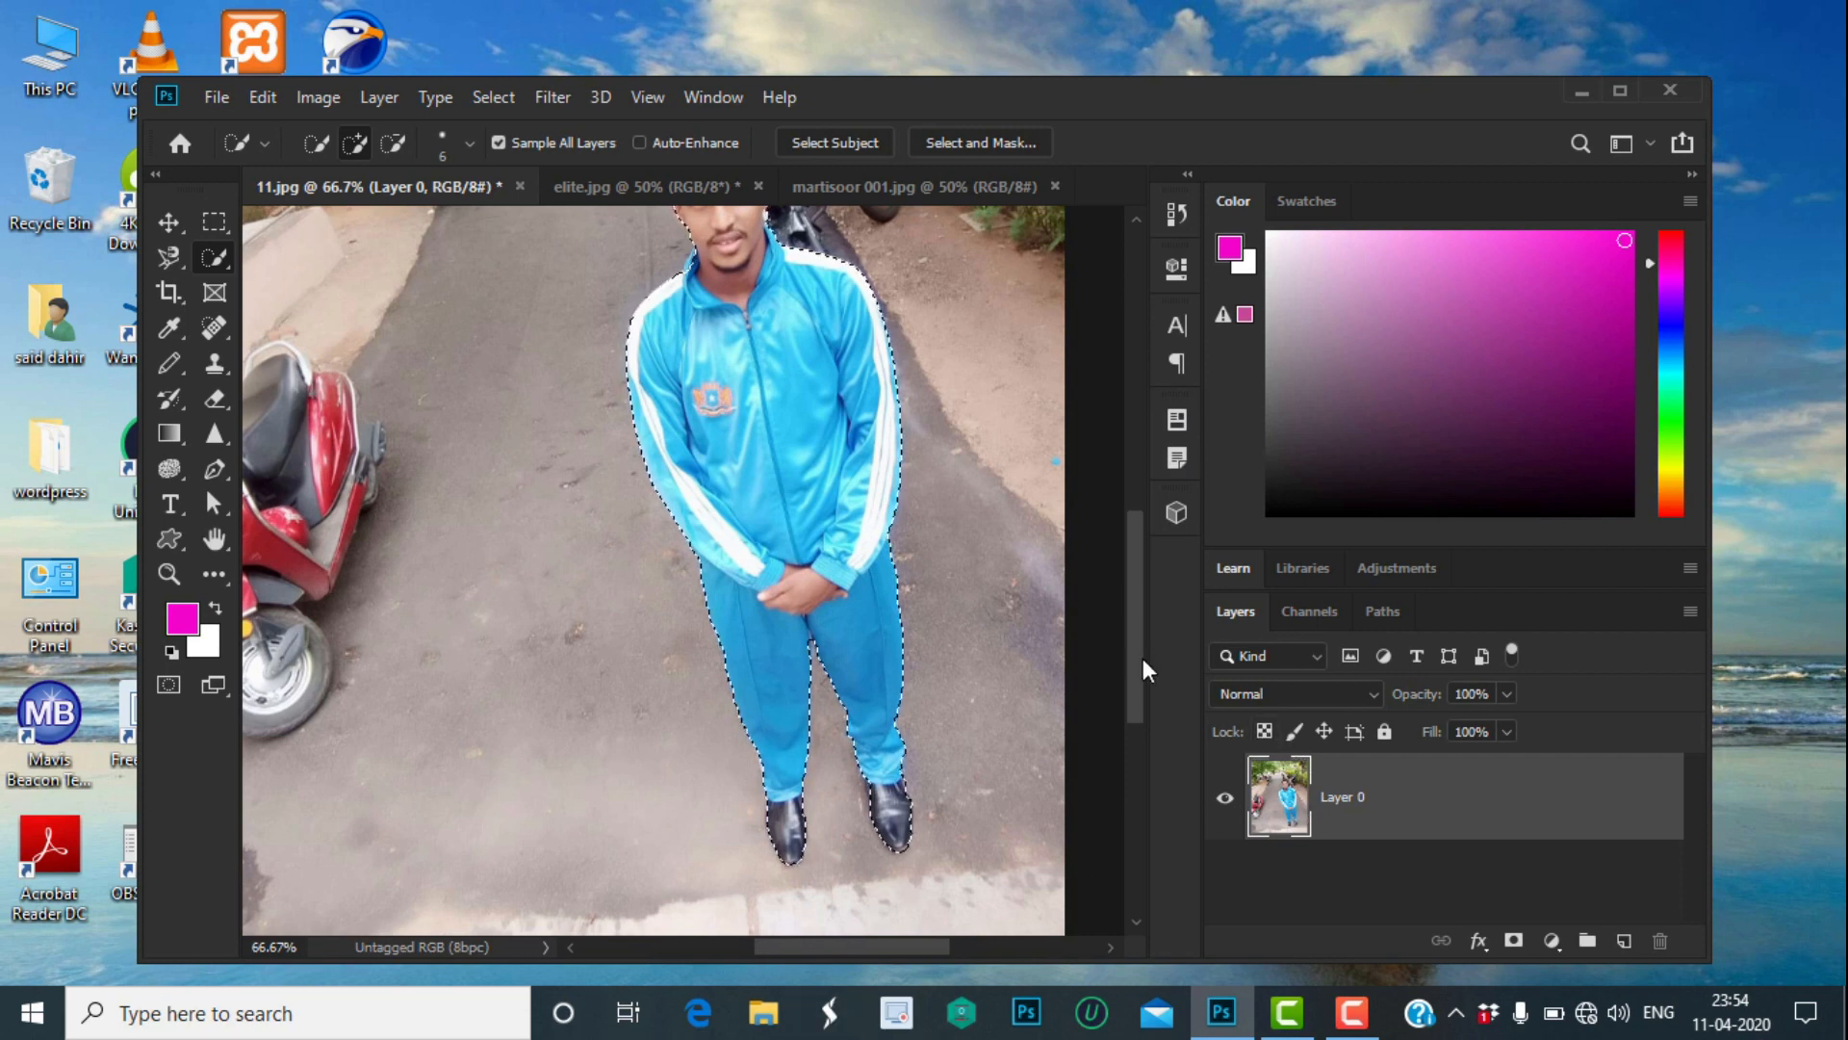
Step: Subtract the background around the man's hair and ear from the selection, keeping brush size 6
drag(1136, 660, 1136, 539)
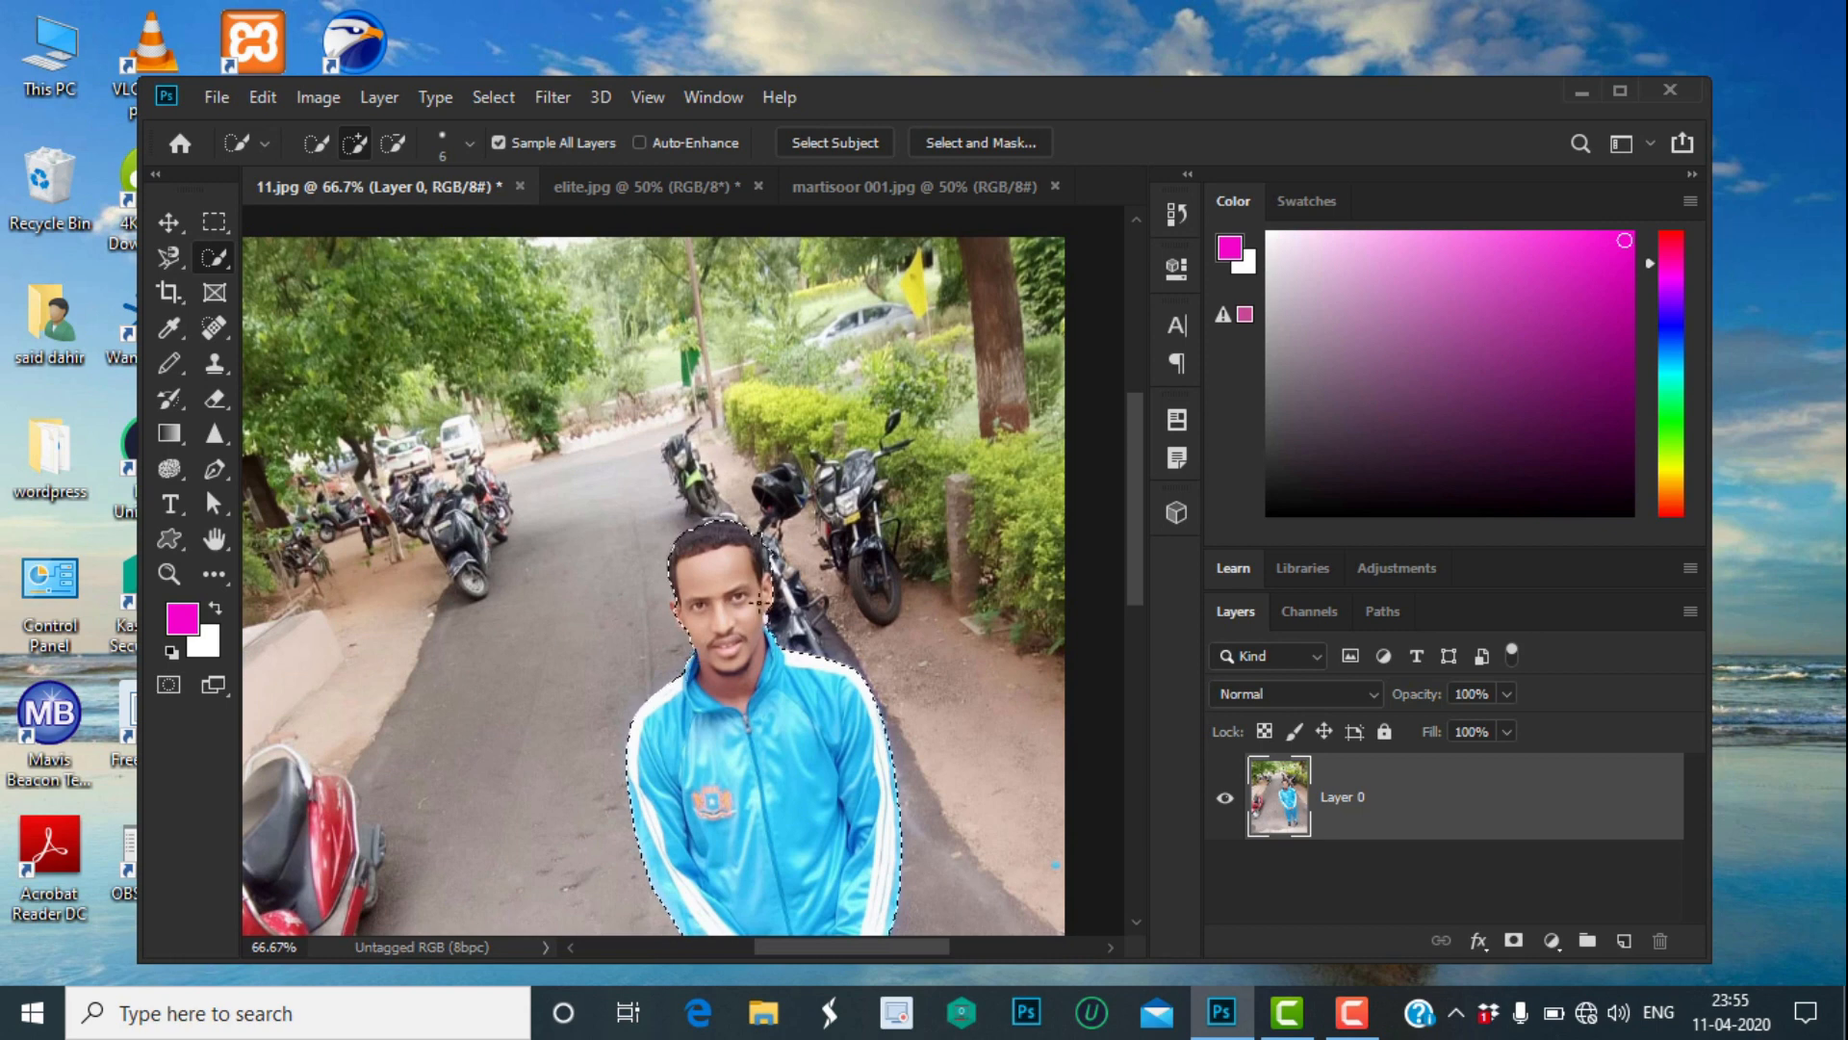
key(ctrl+d)
key(ctrl+z)
key(ctrl+1)
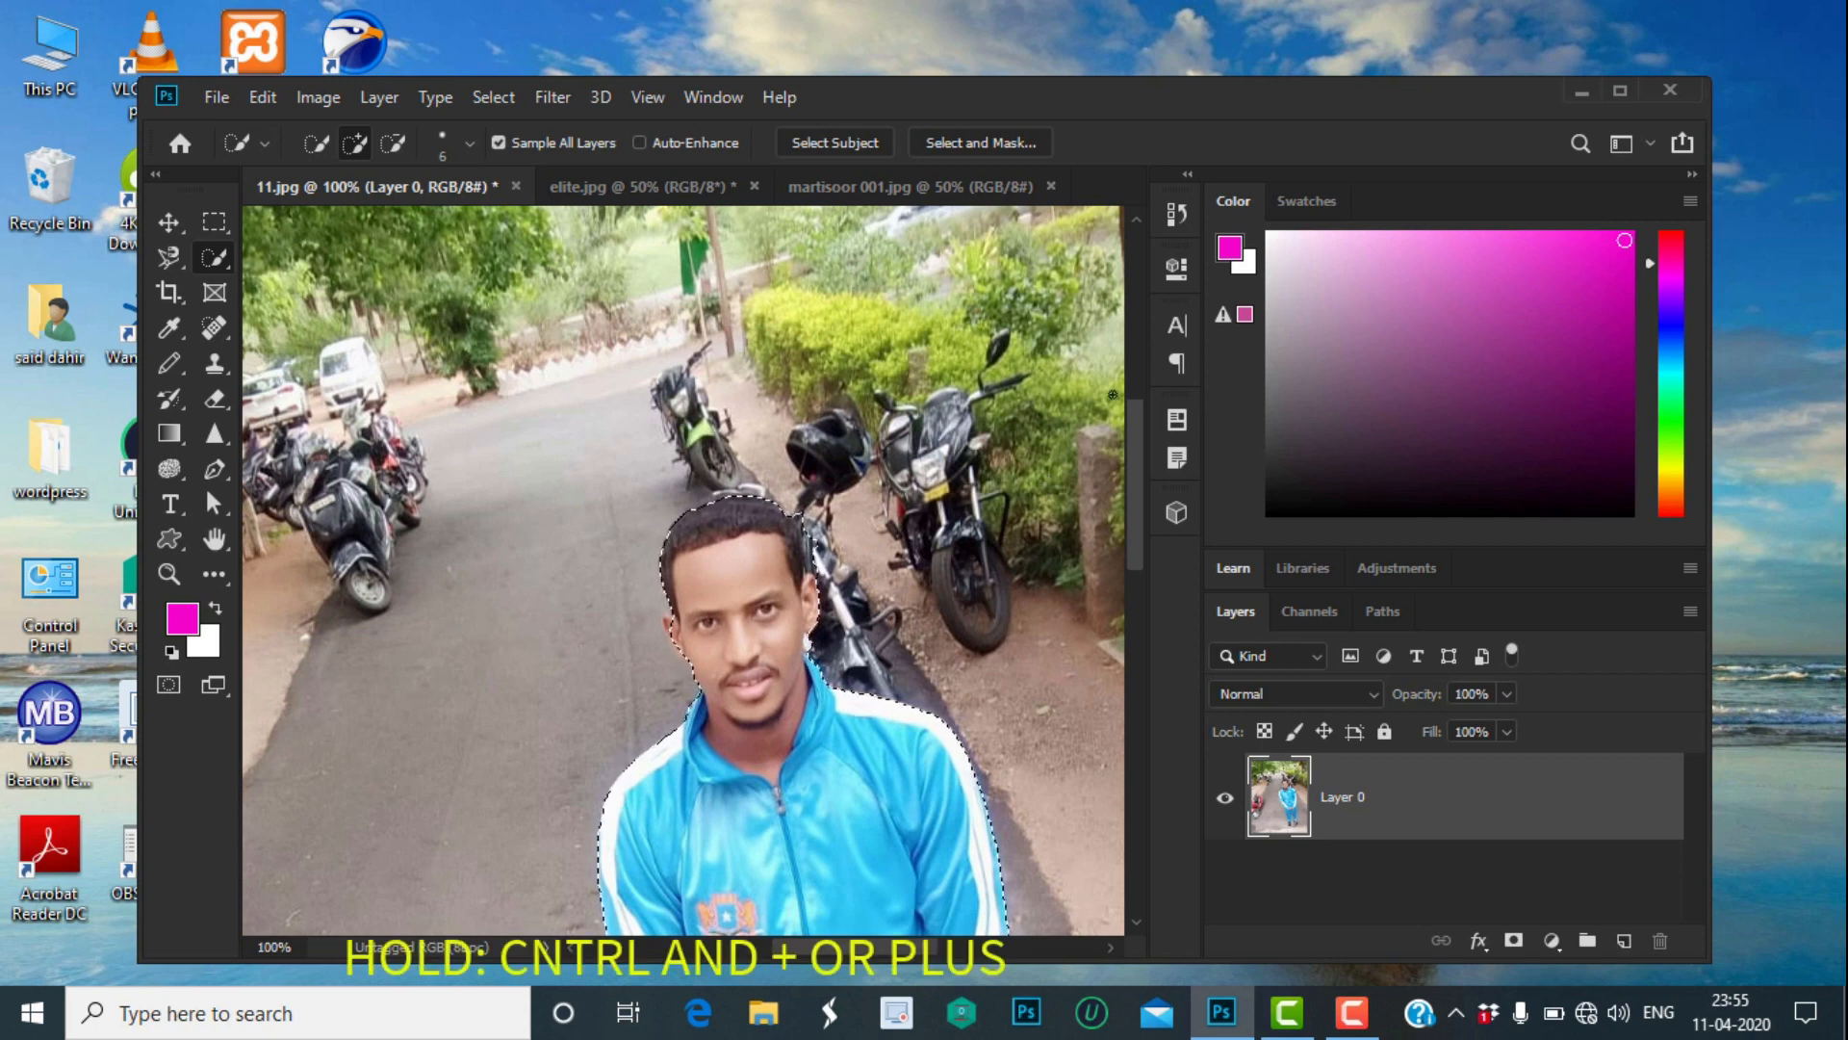
scroll(1131, 481, down, 3)
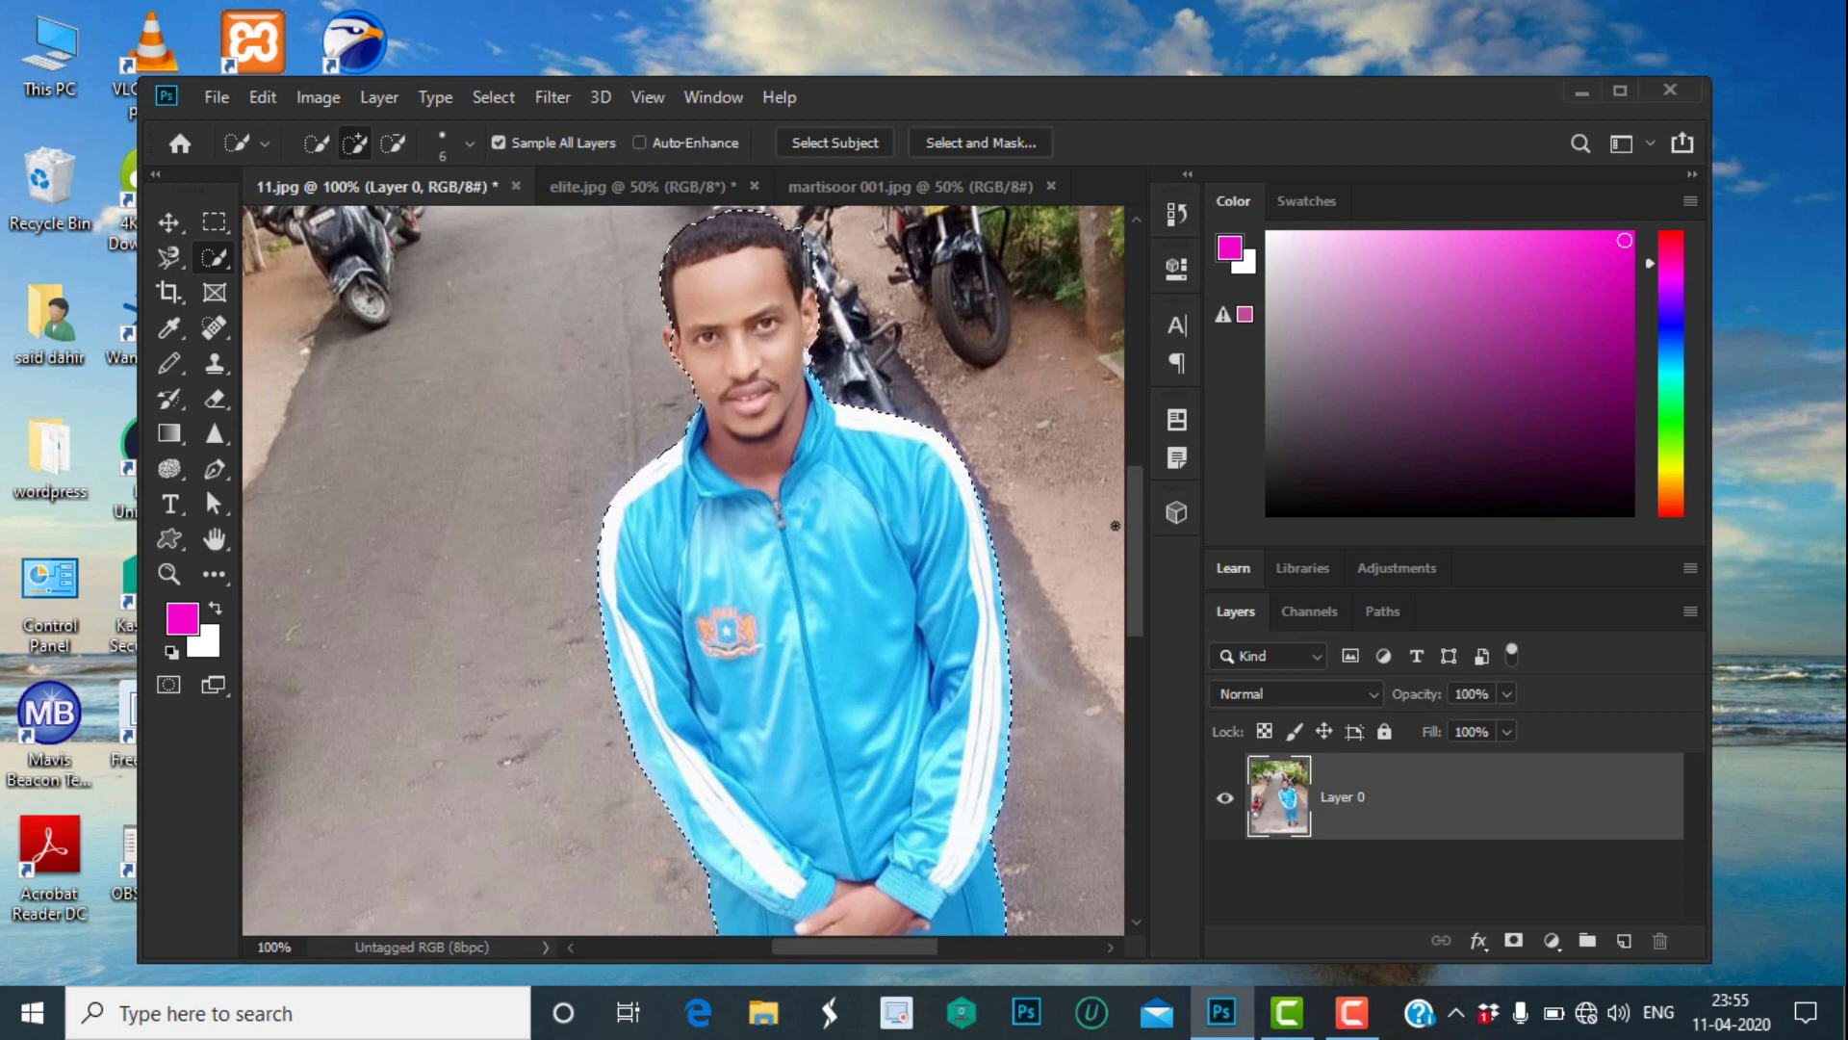
scroll(1148, 503, up, 2)
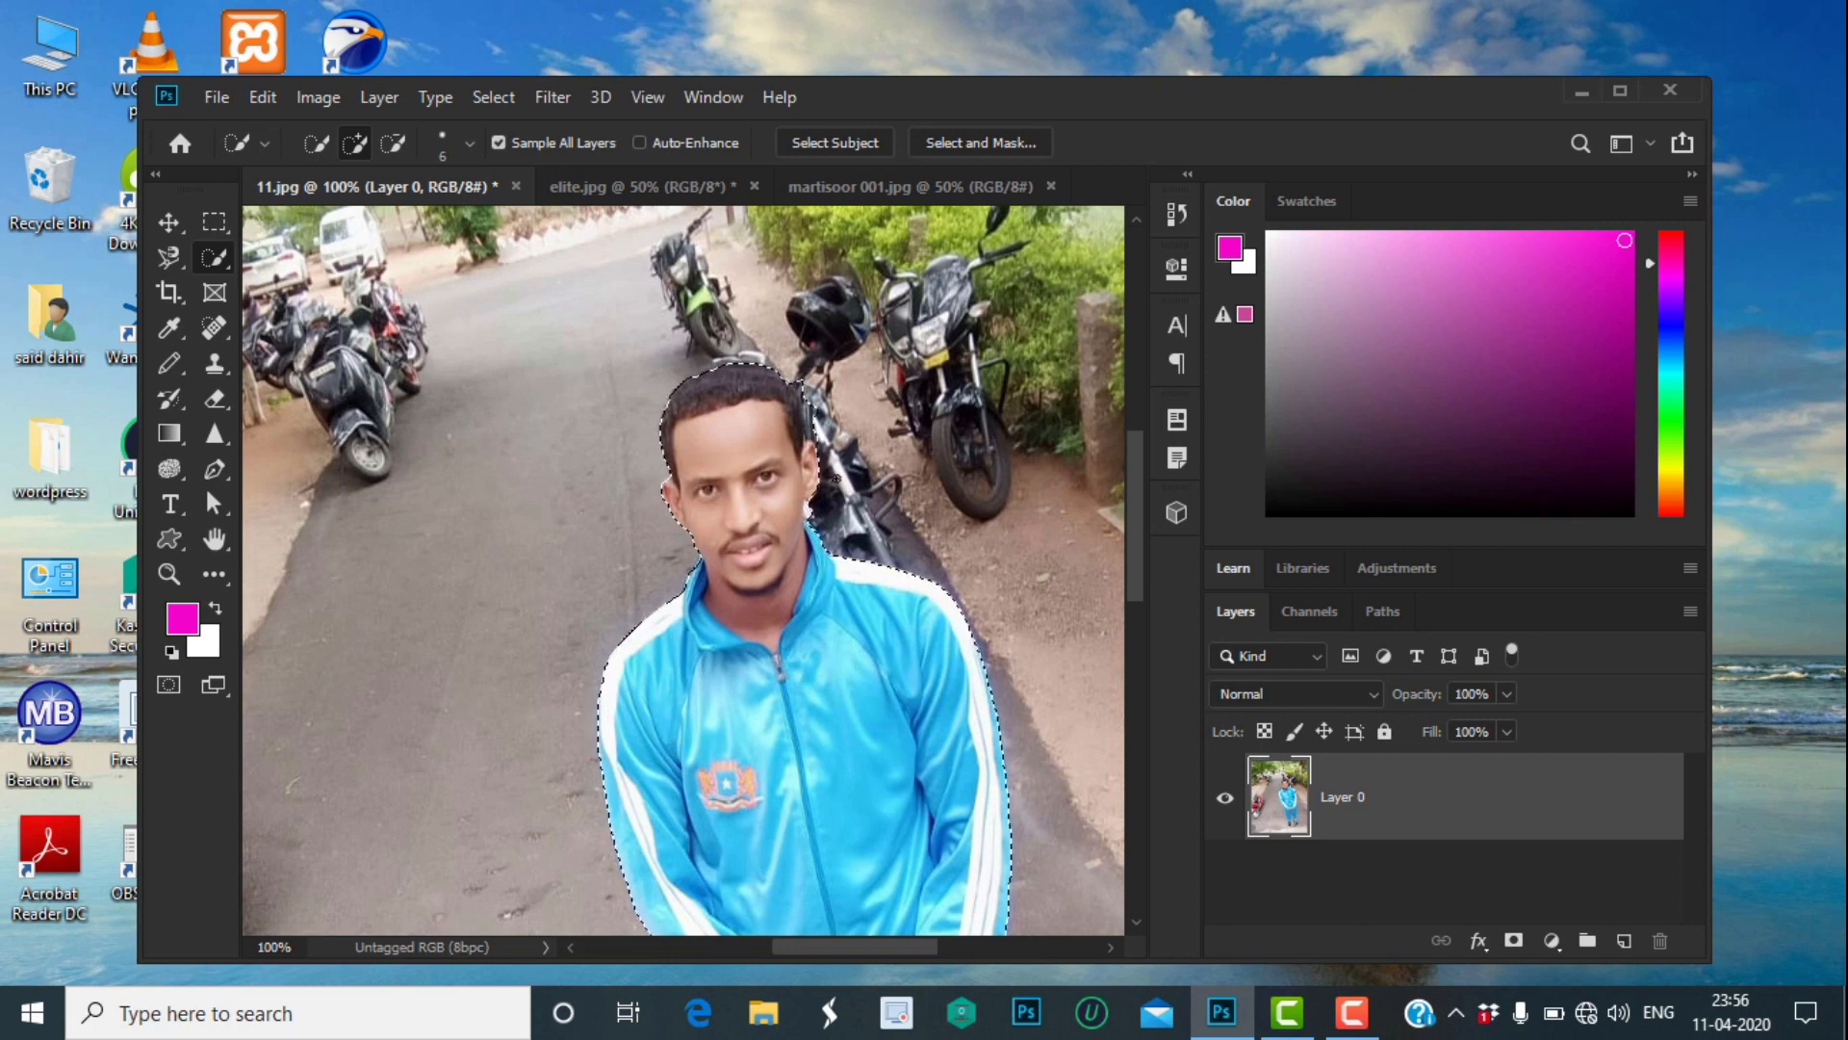
key(alt)
key(ctrl+plus)
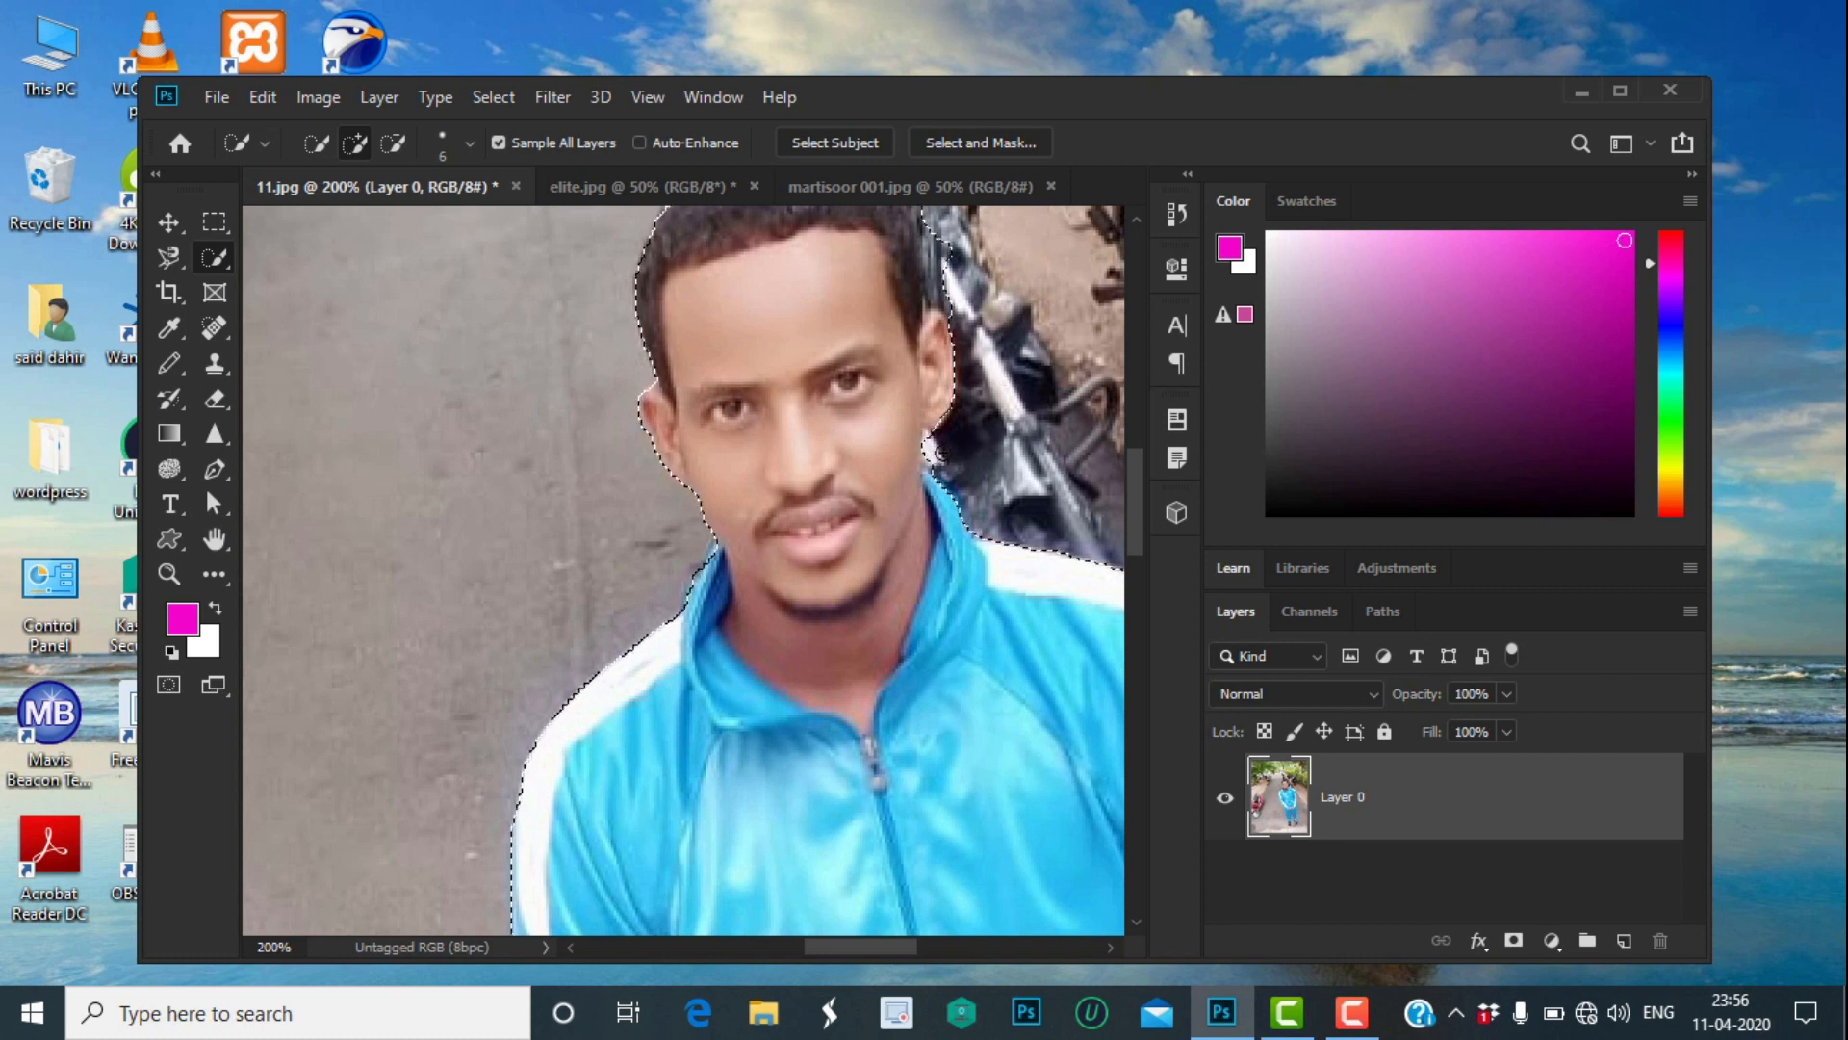
key(alt)
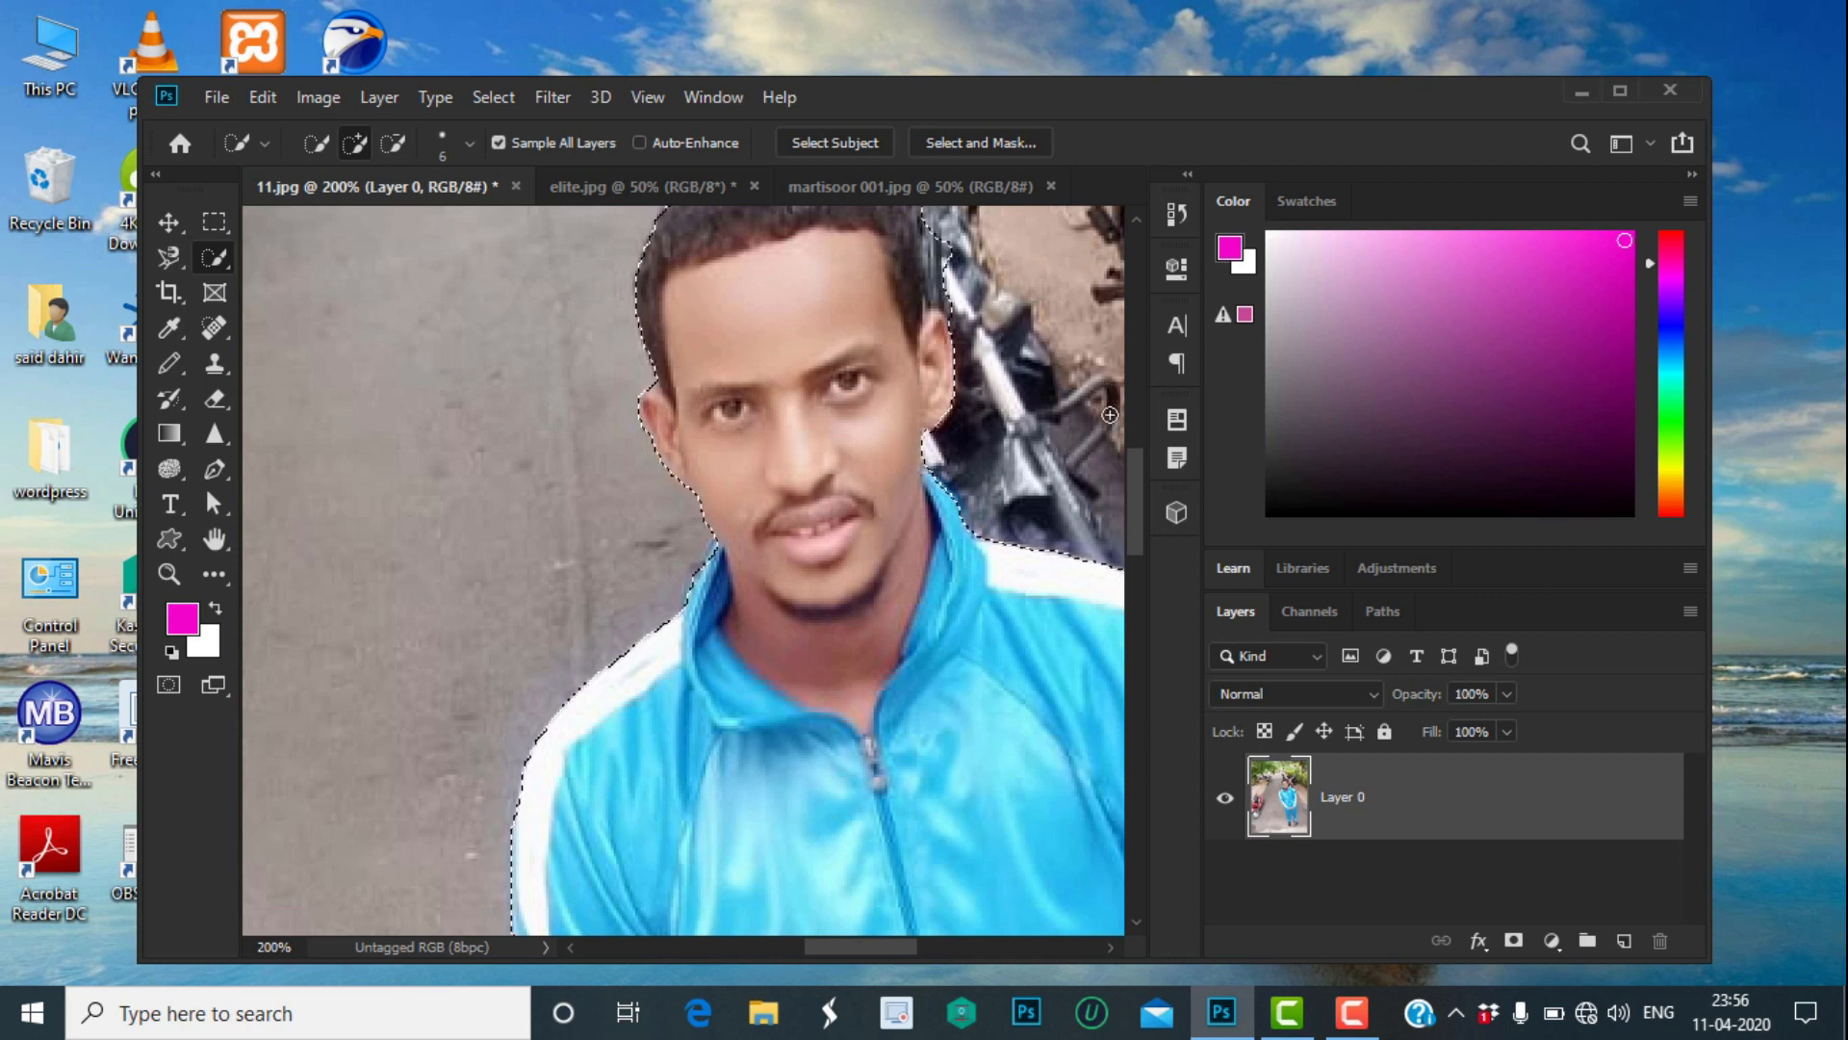
drag(1128, 510, 1135, 467)
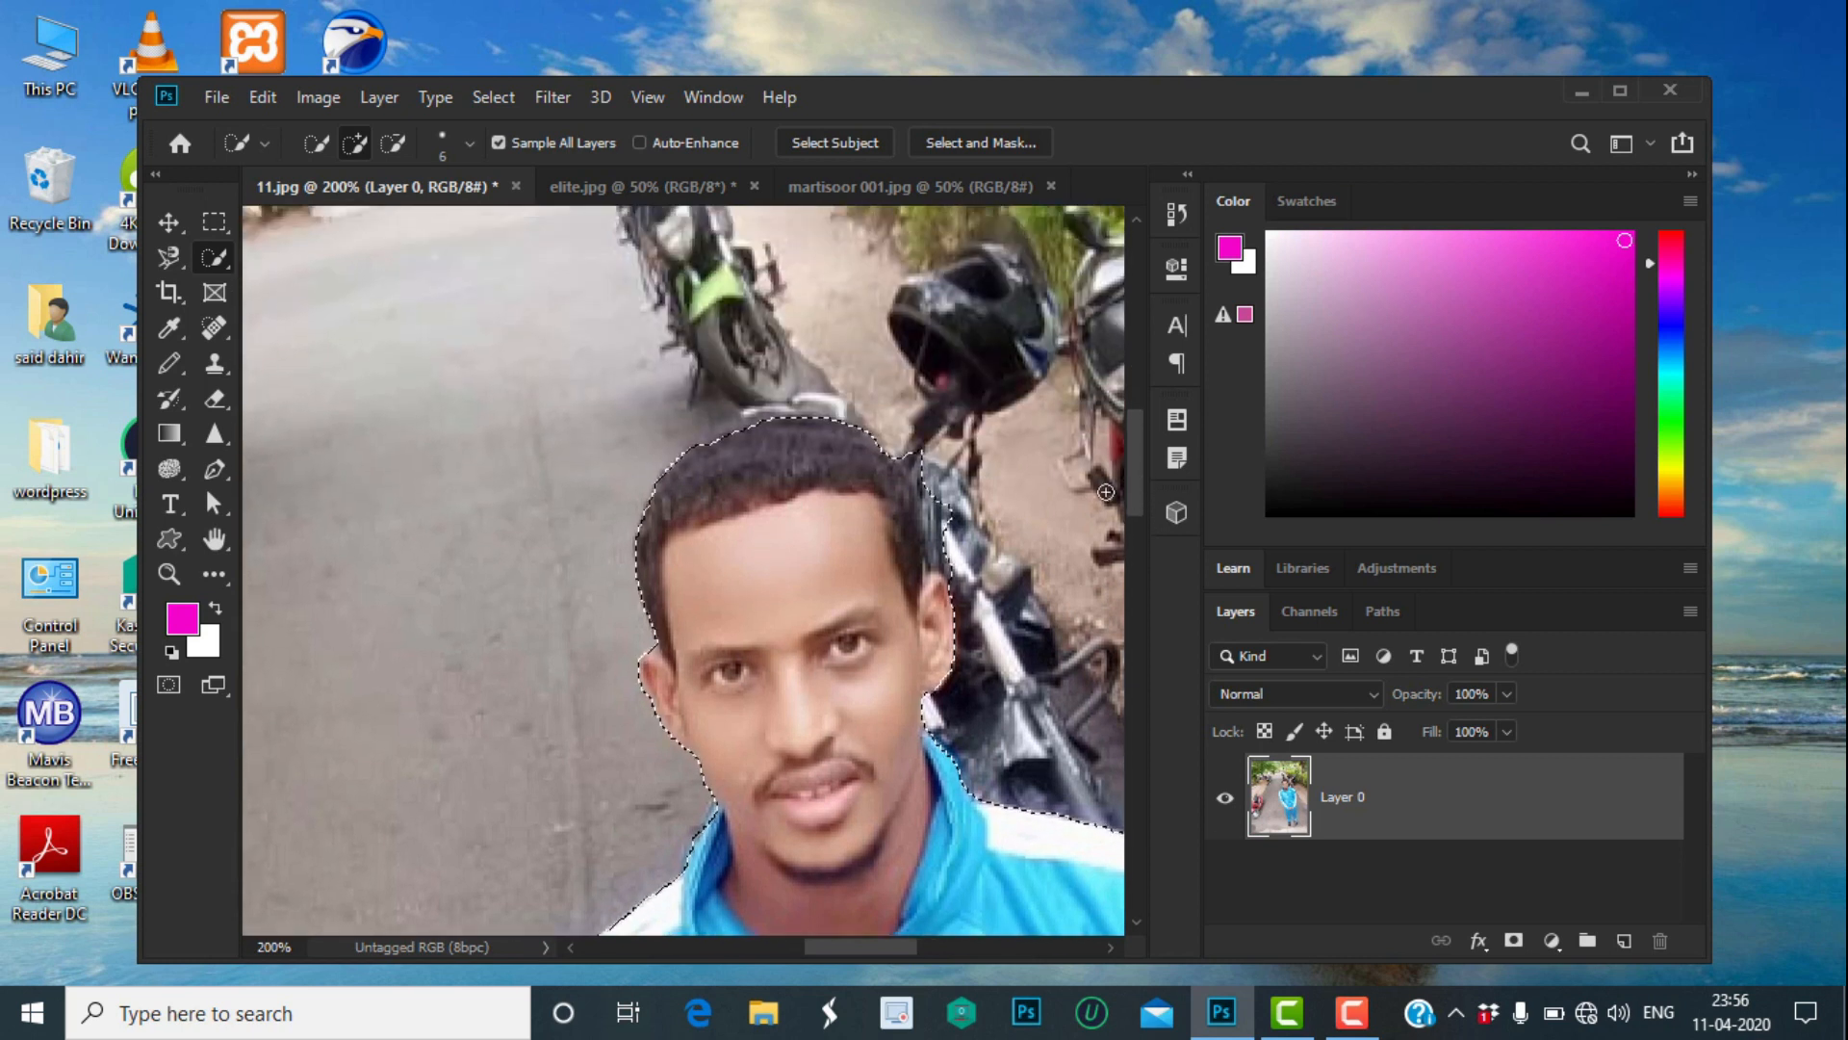
key(alt)
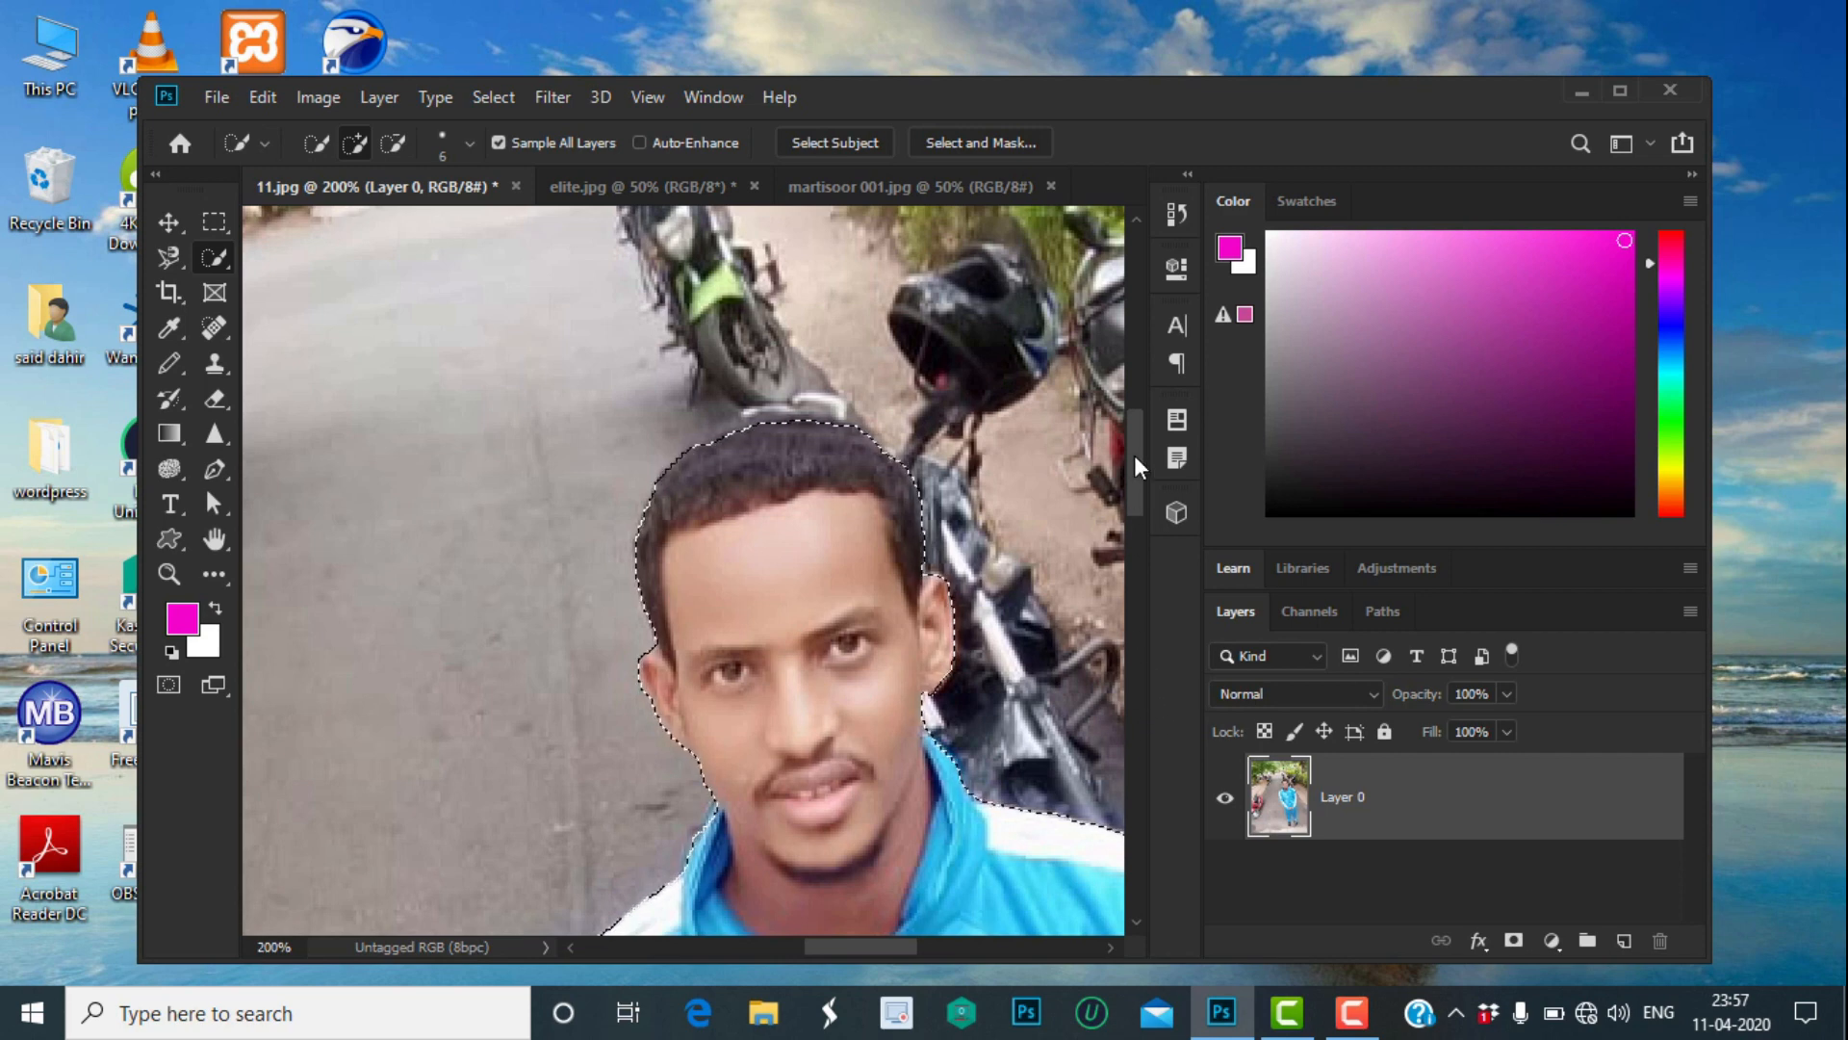
Step: Feather the selection around the whole man with a radius of 0.3 pixels
drag(1134, 454, 1137, 514)
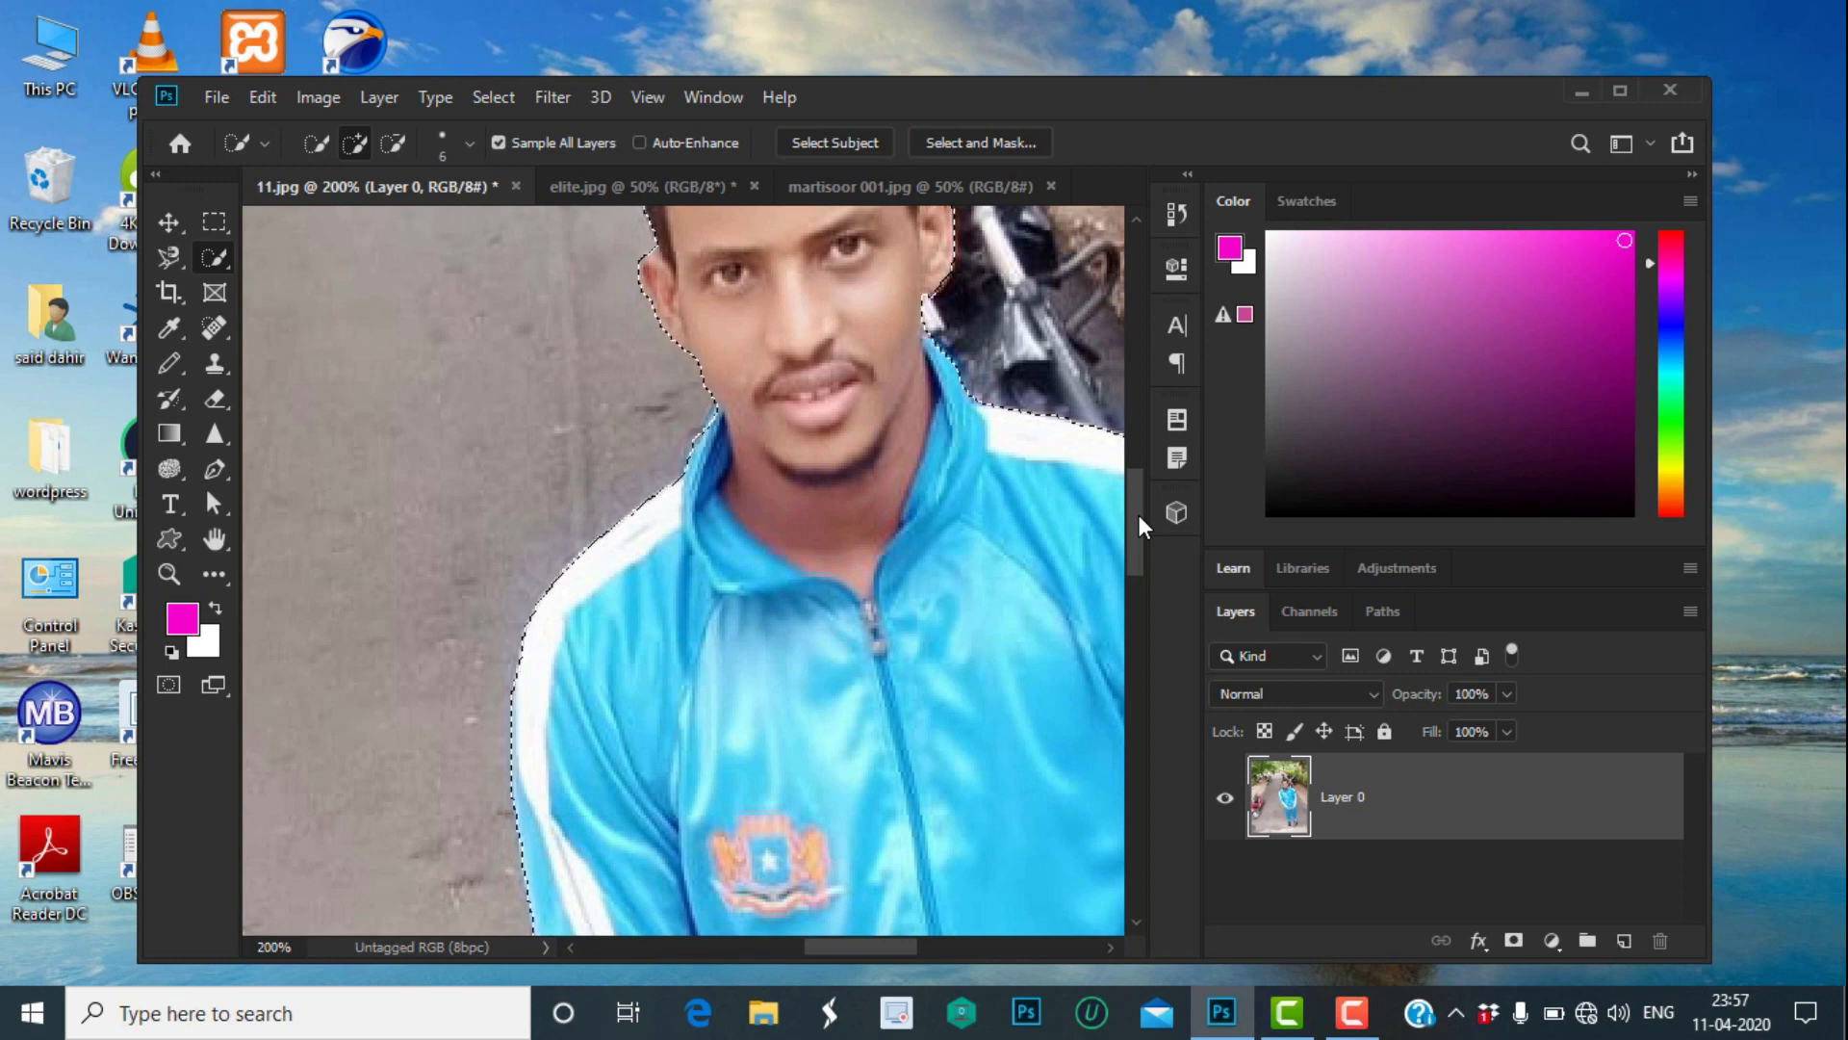
key(ctrl+minus)
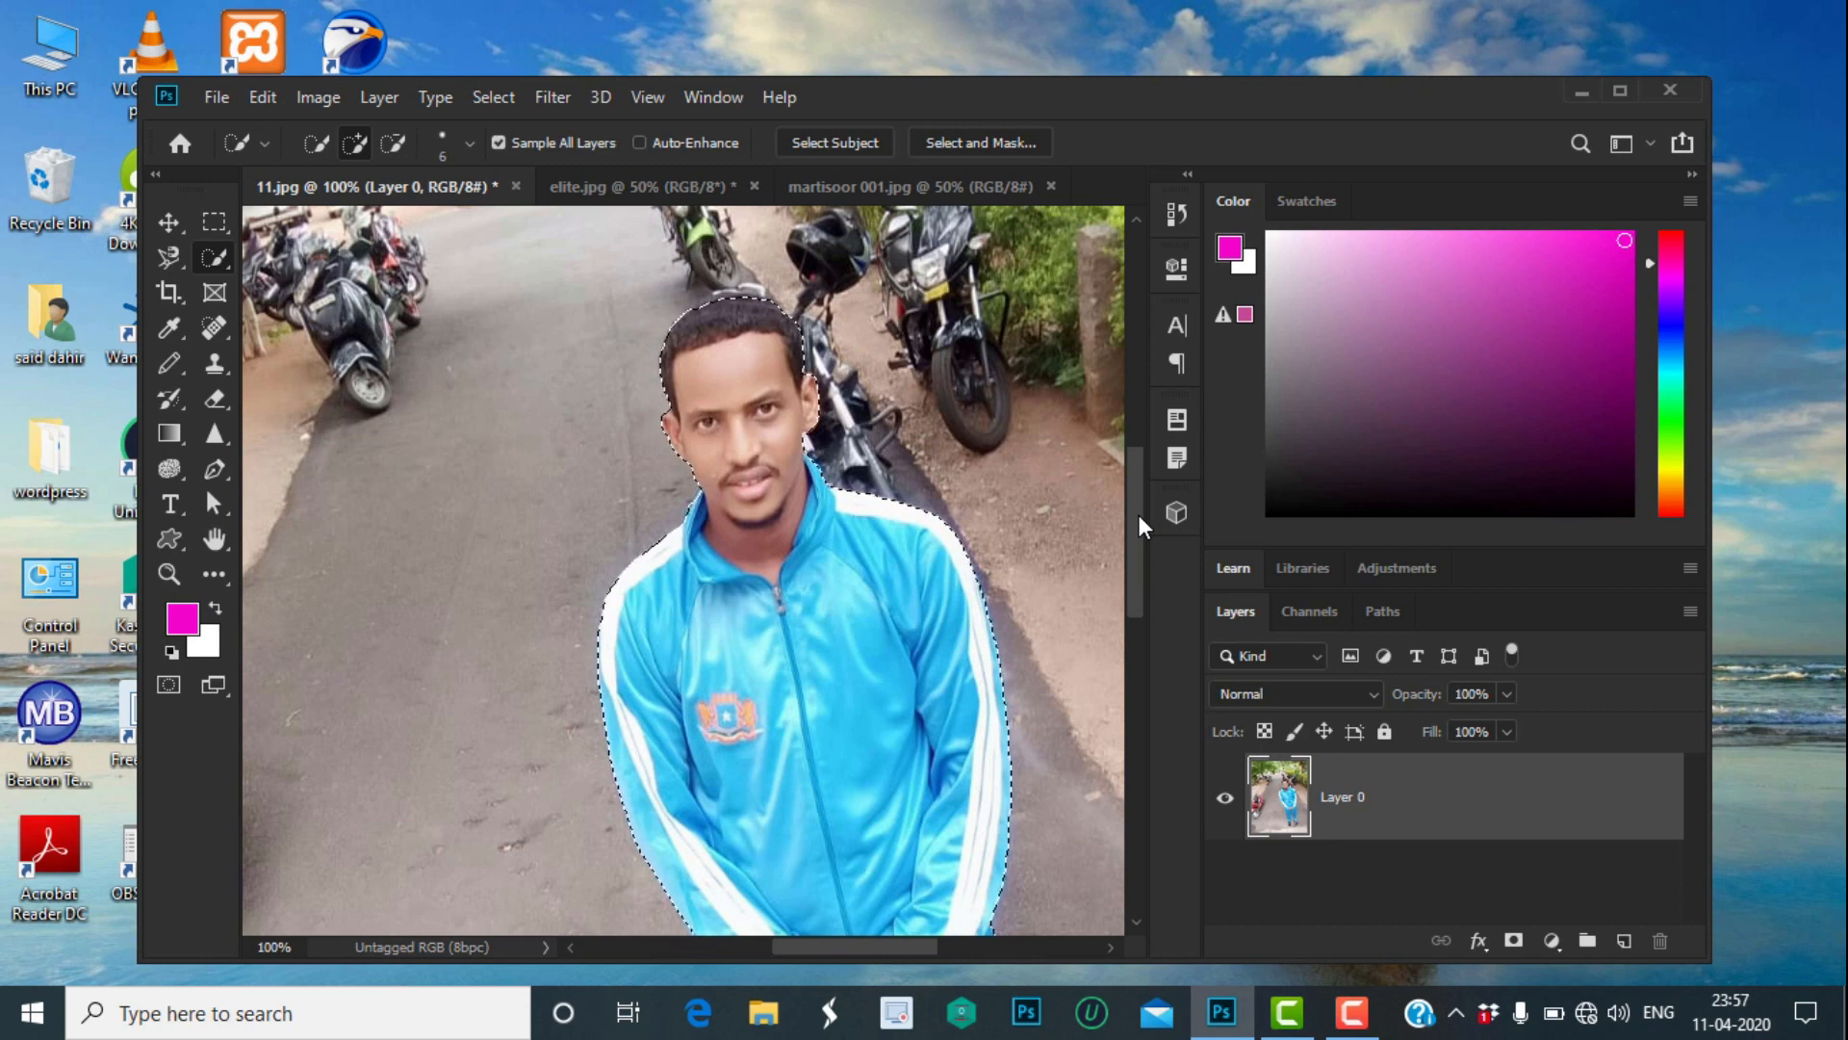
key(ctrl+minus)
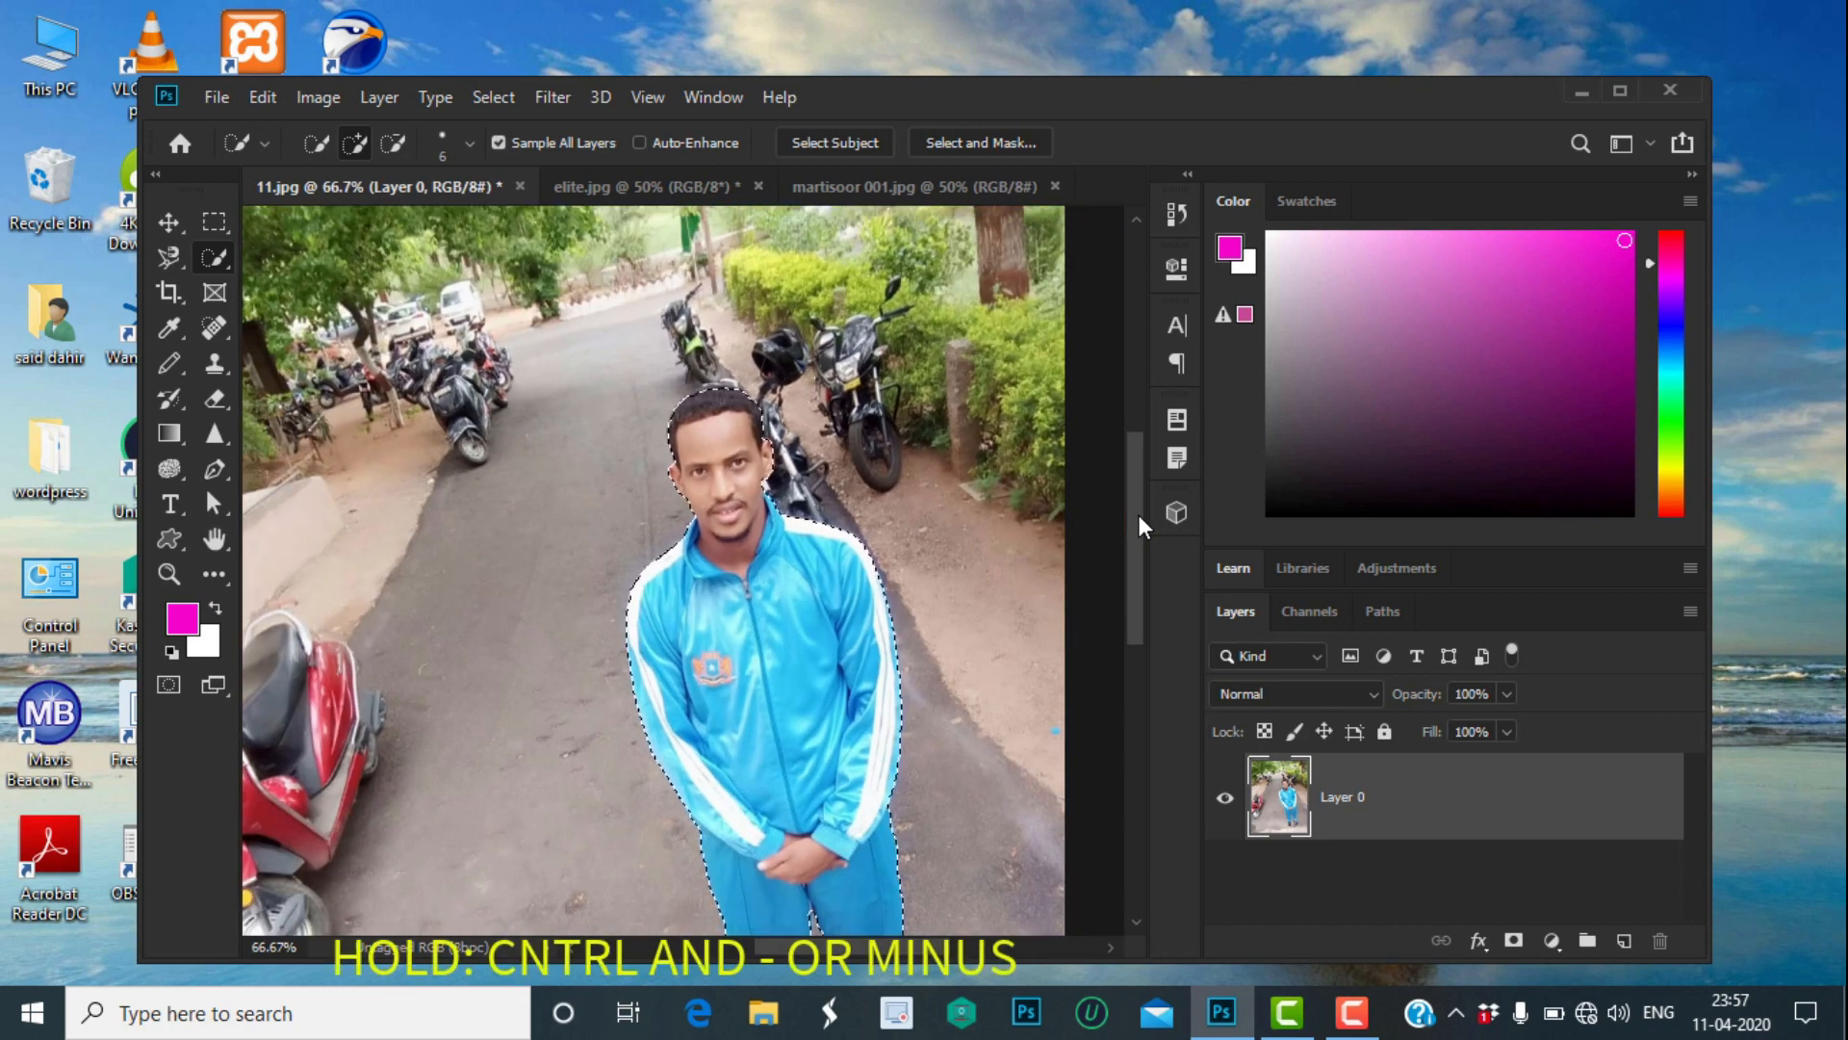
key(ctrl+minus)
key(ctrl+minus)
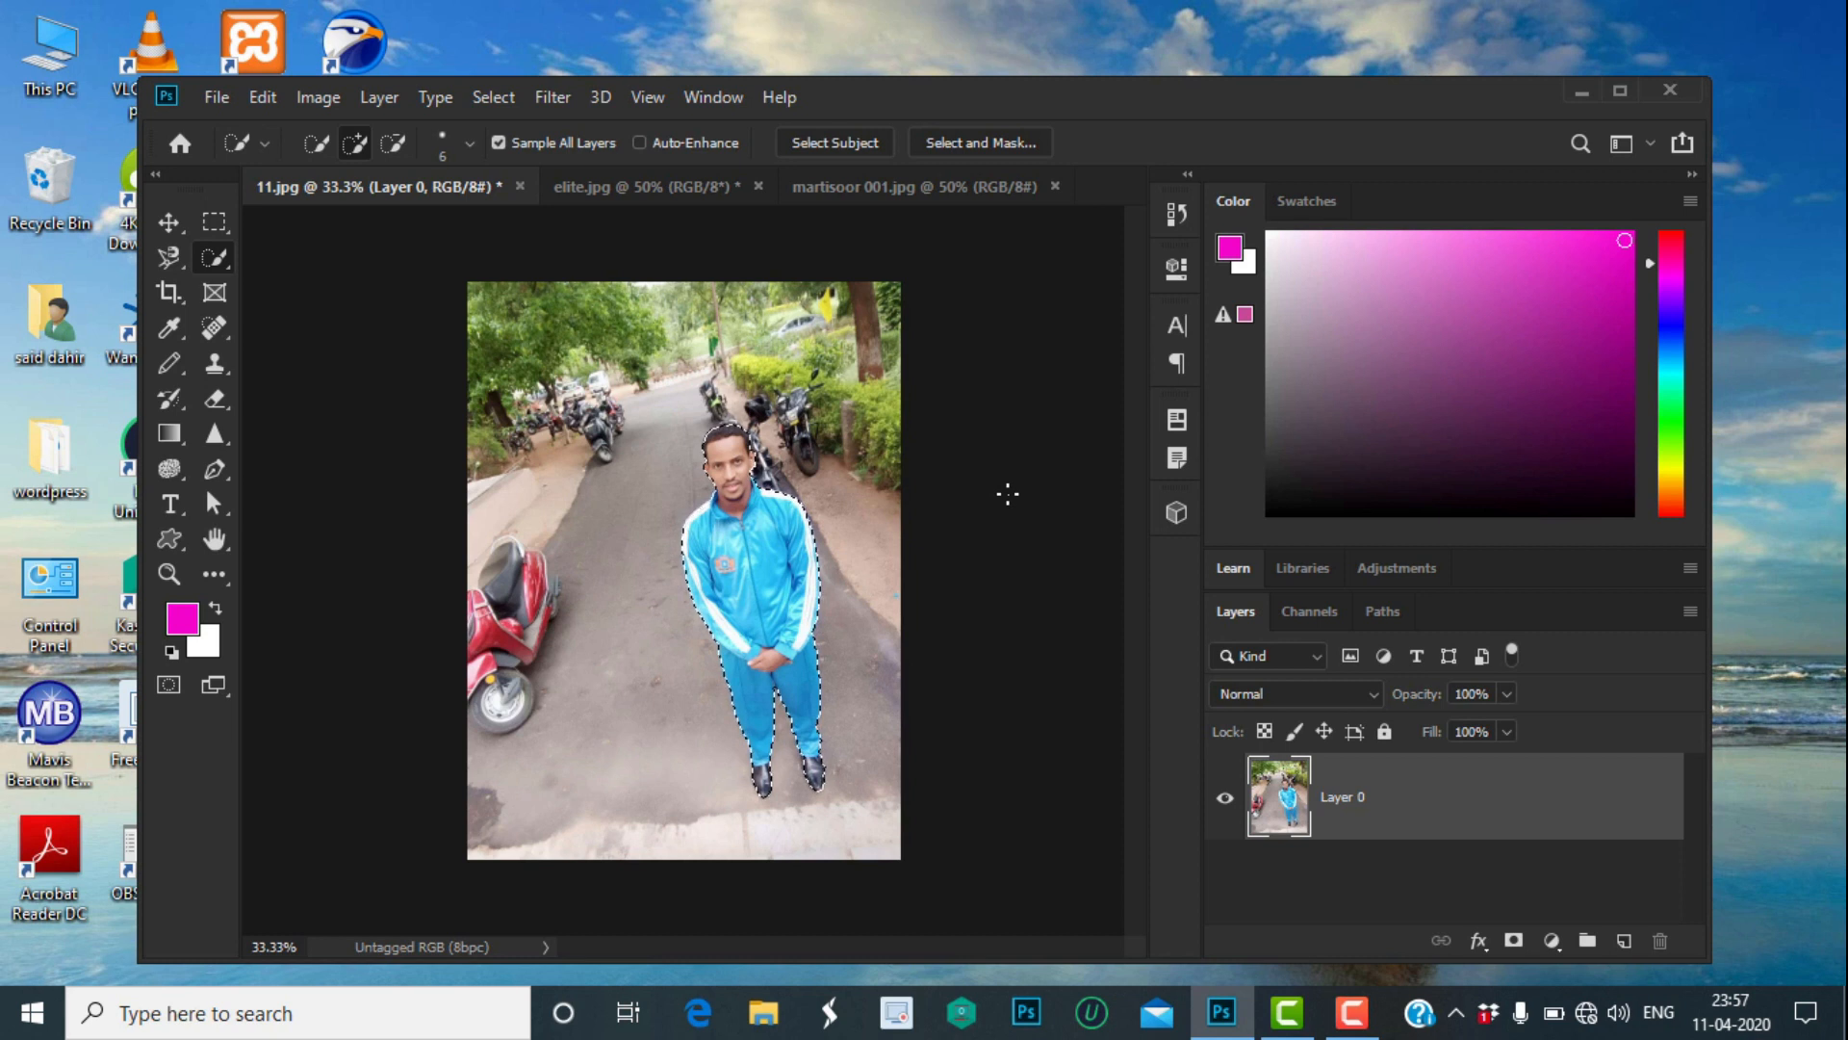
key(shift+F6)
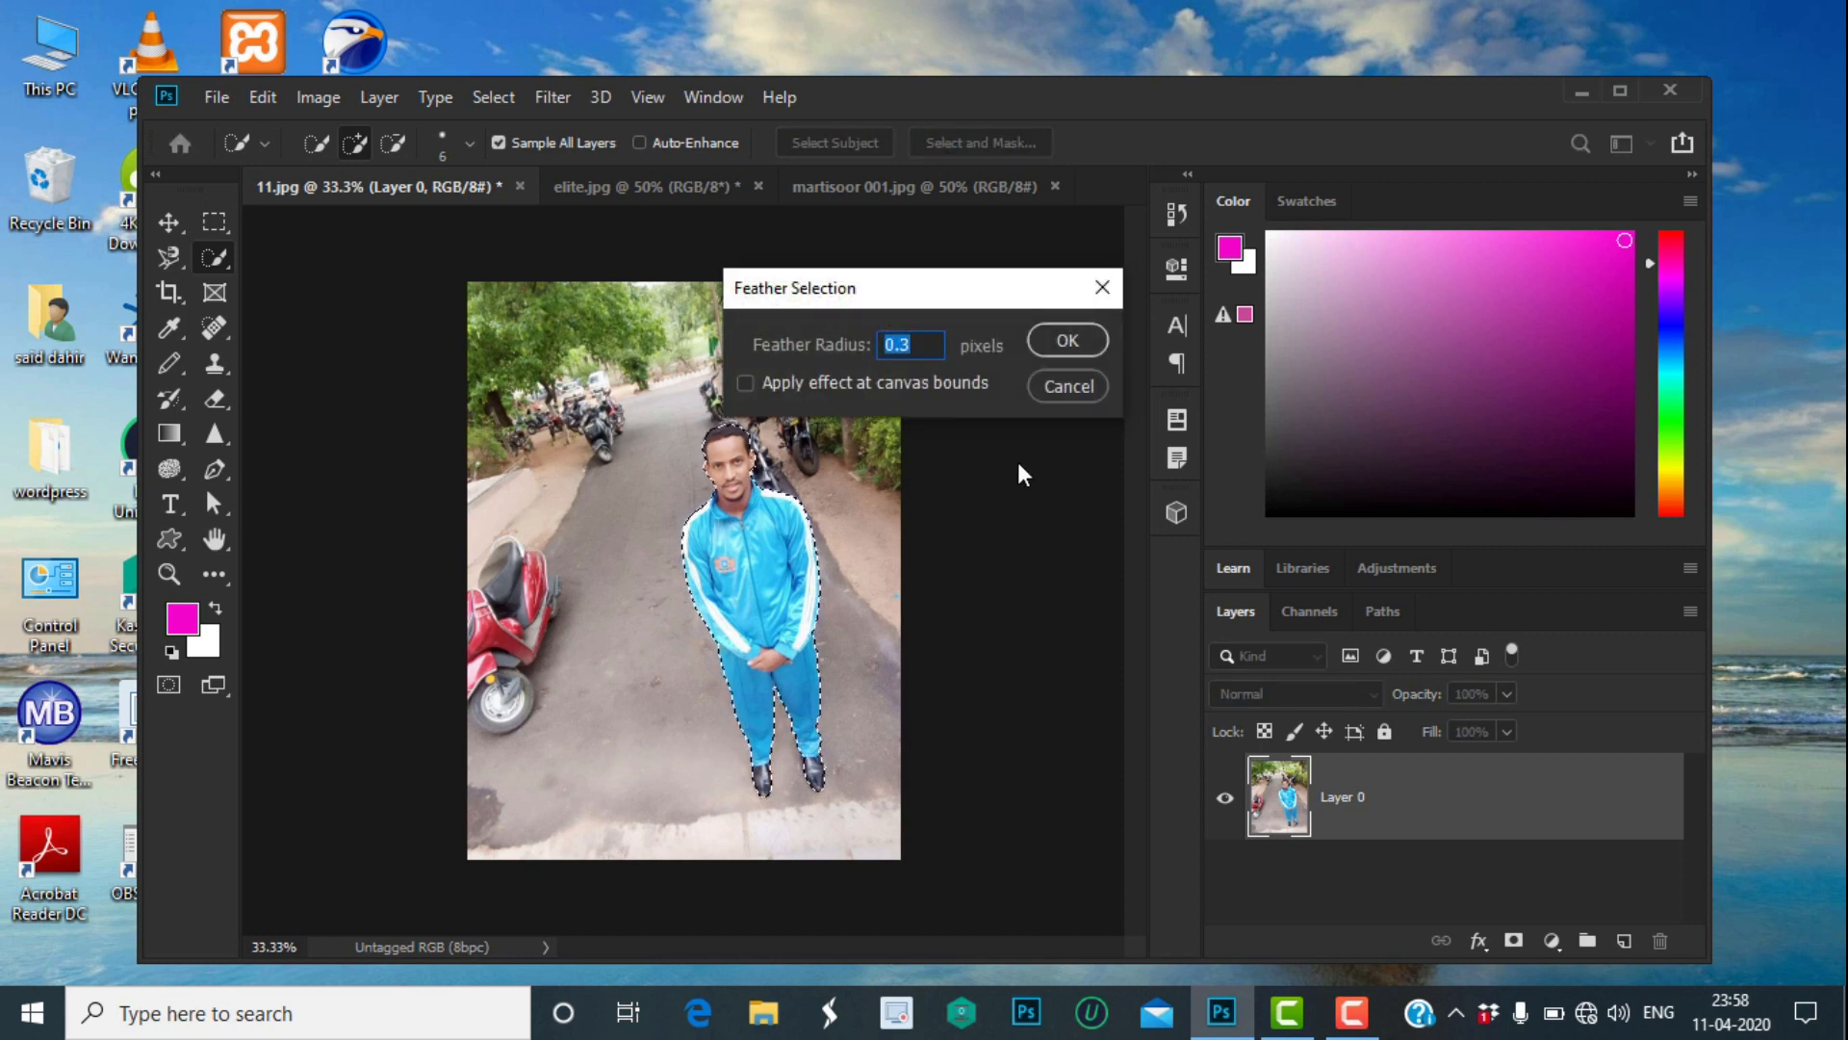
click(1089, 339)
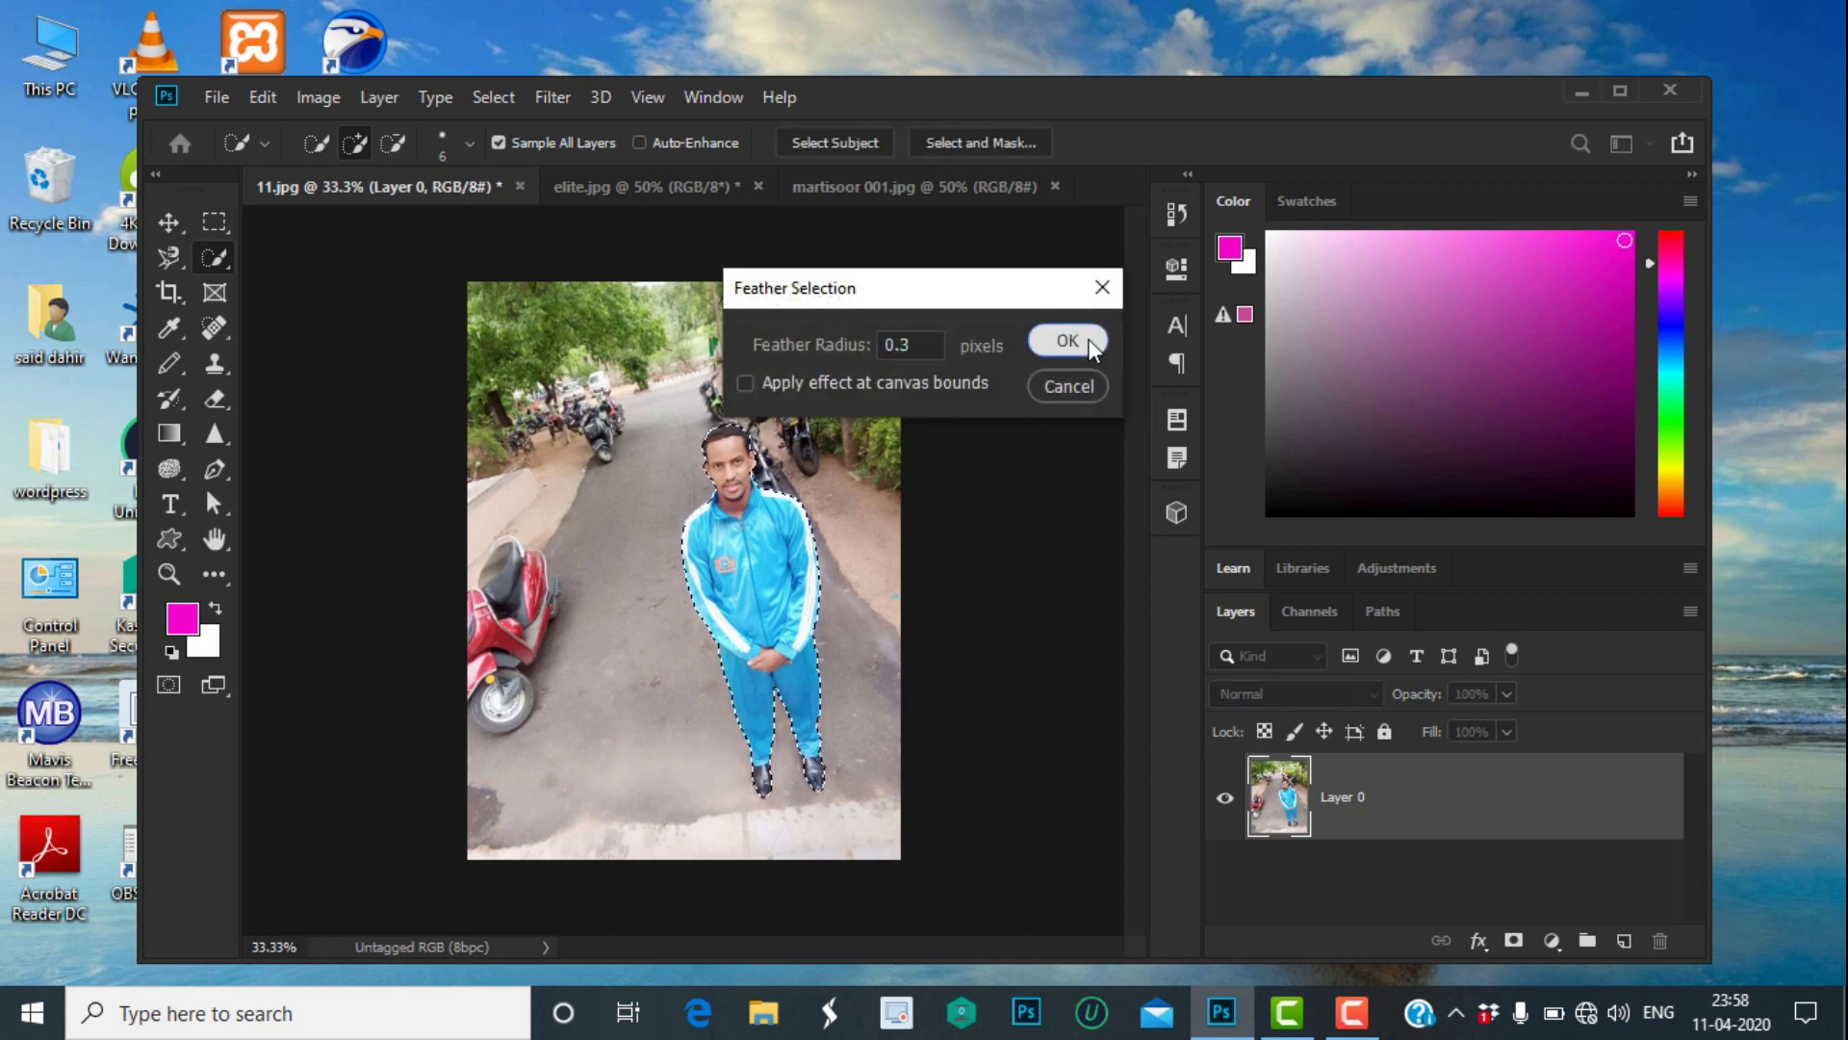
Step: Move the selected man into elite.jpg and position him standing on the deck behind the seated man's chair
click(166, 221)
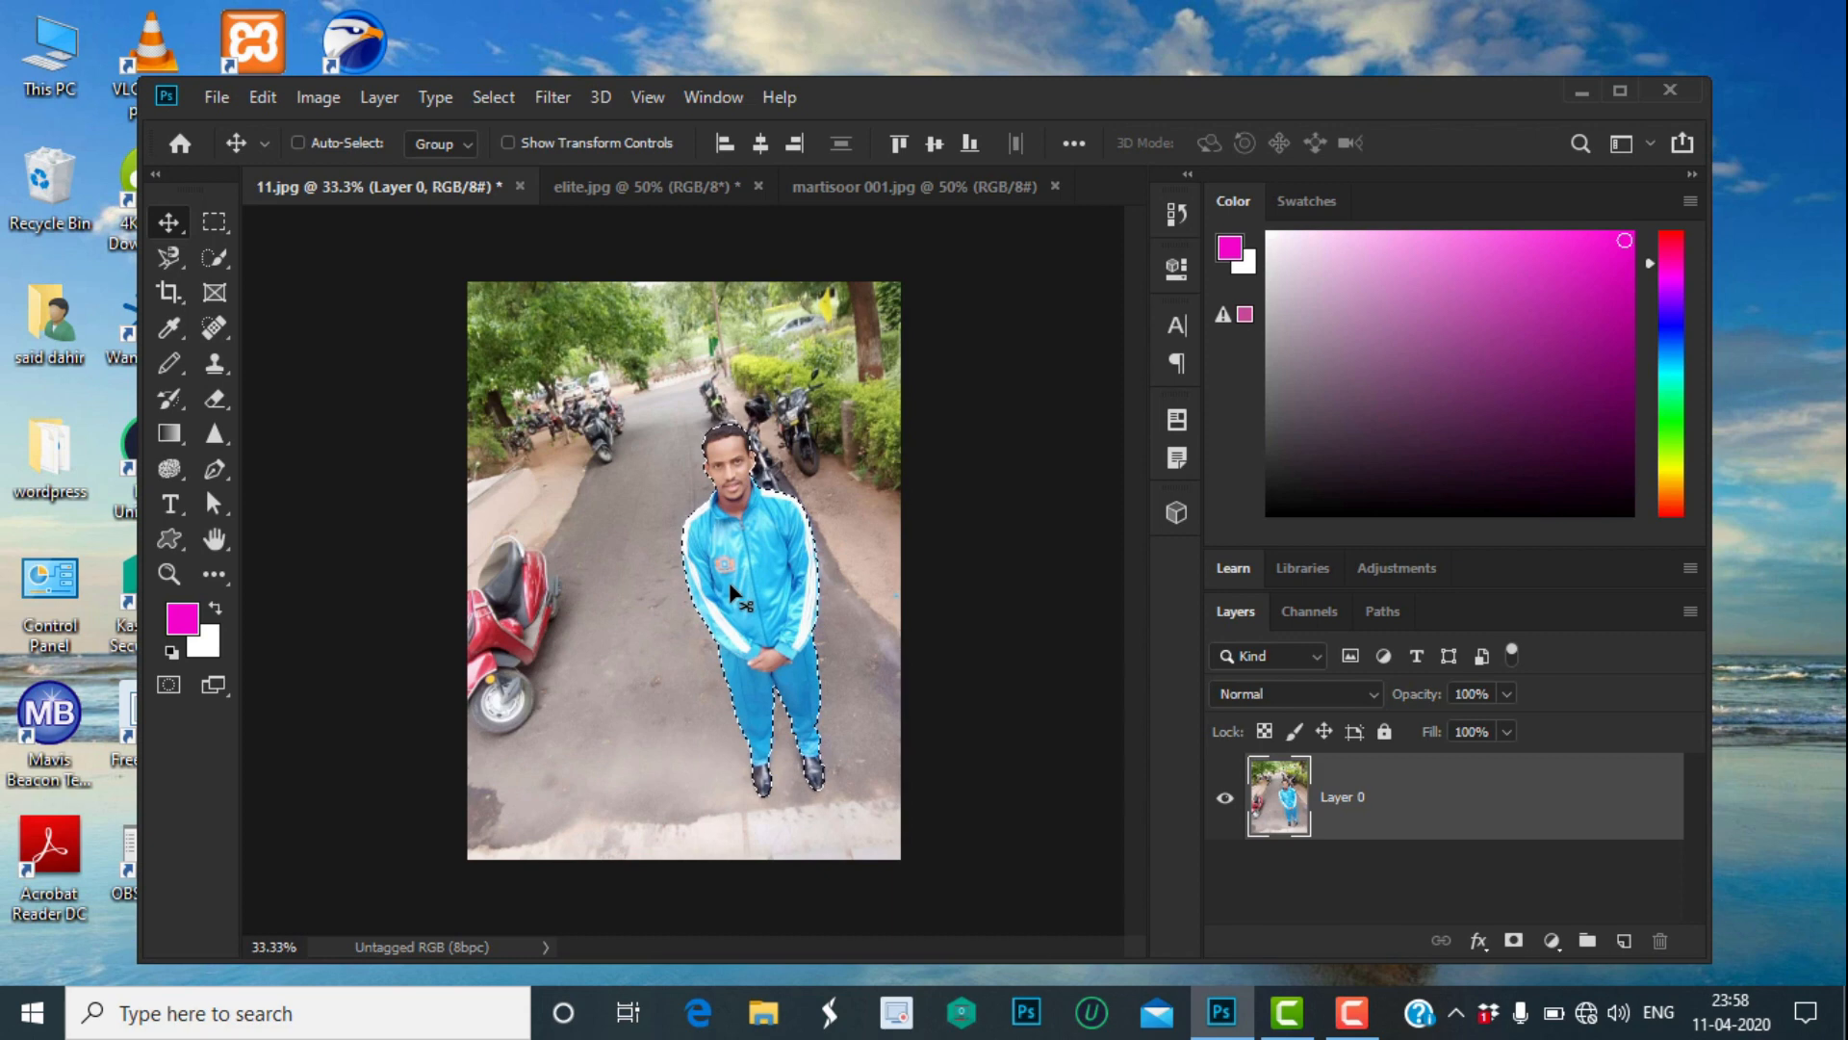
drag(729, 609, 472, 517)
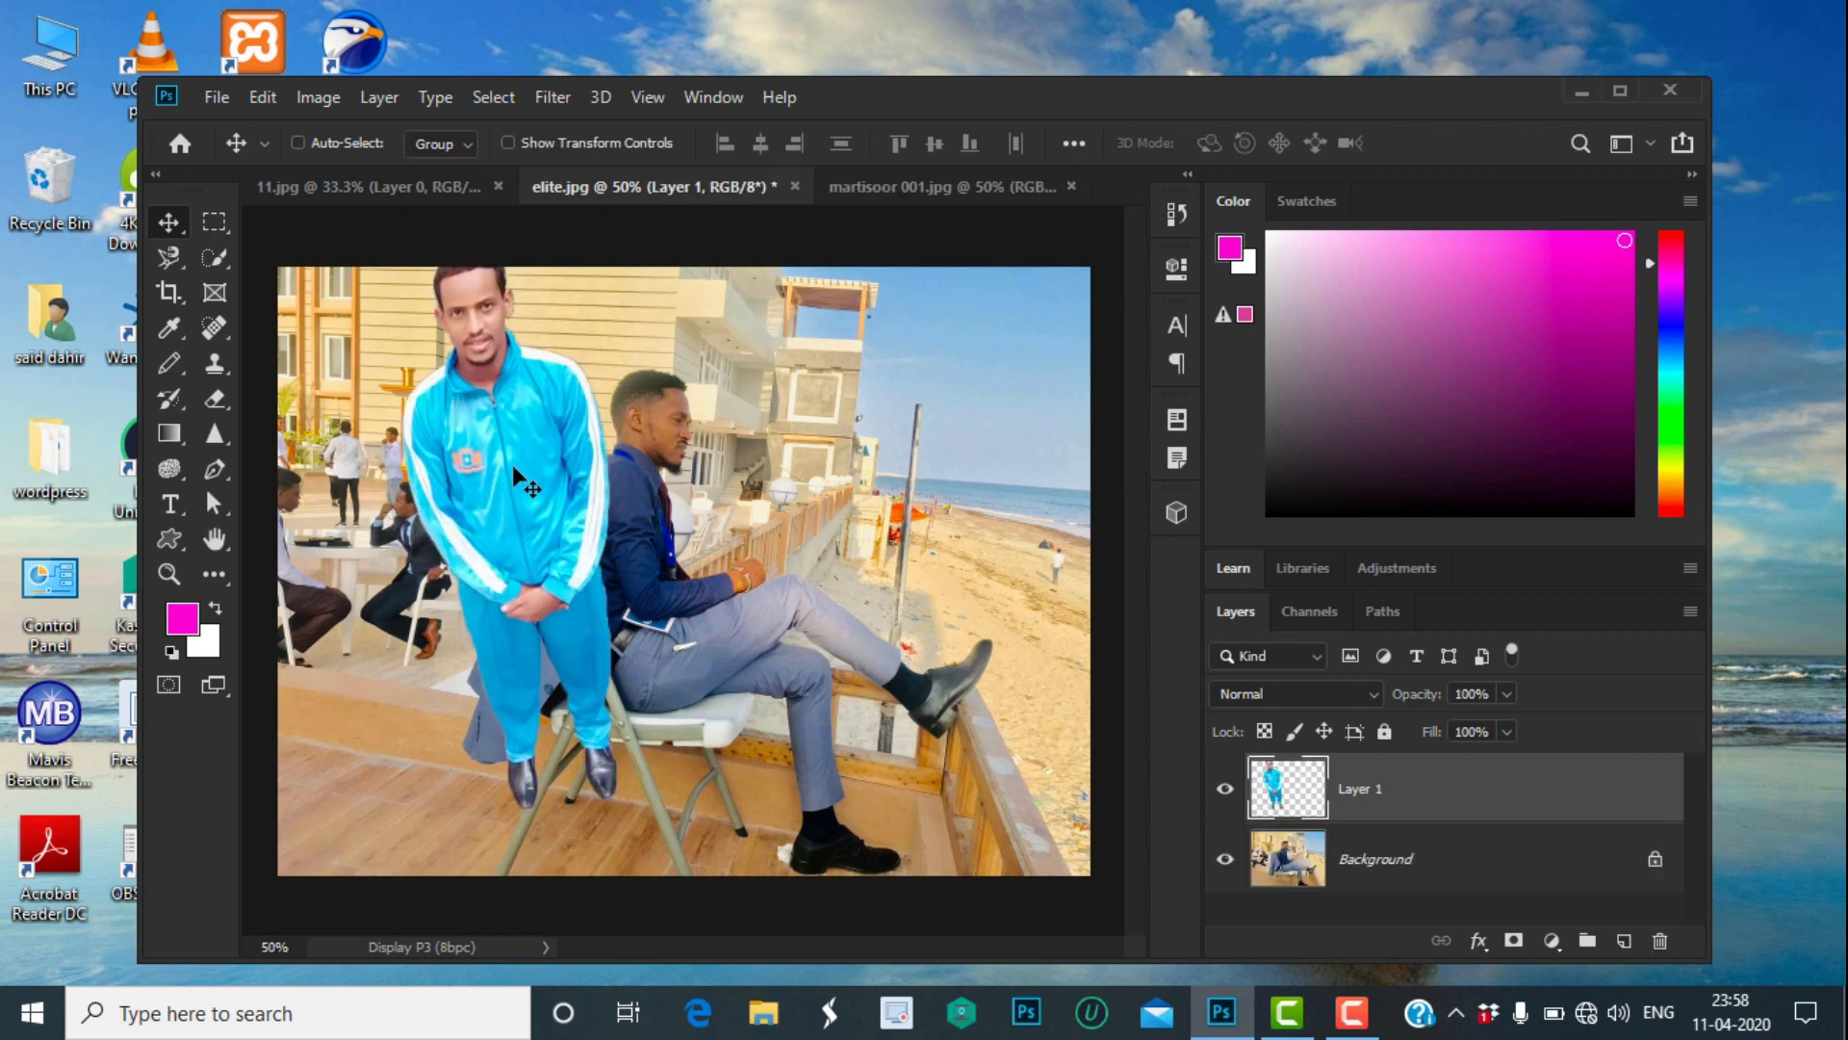
drag(522, 436, 536, 489)
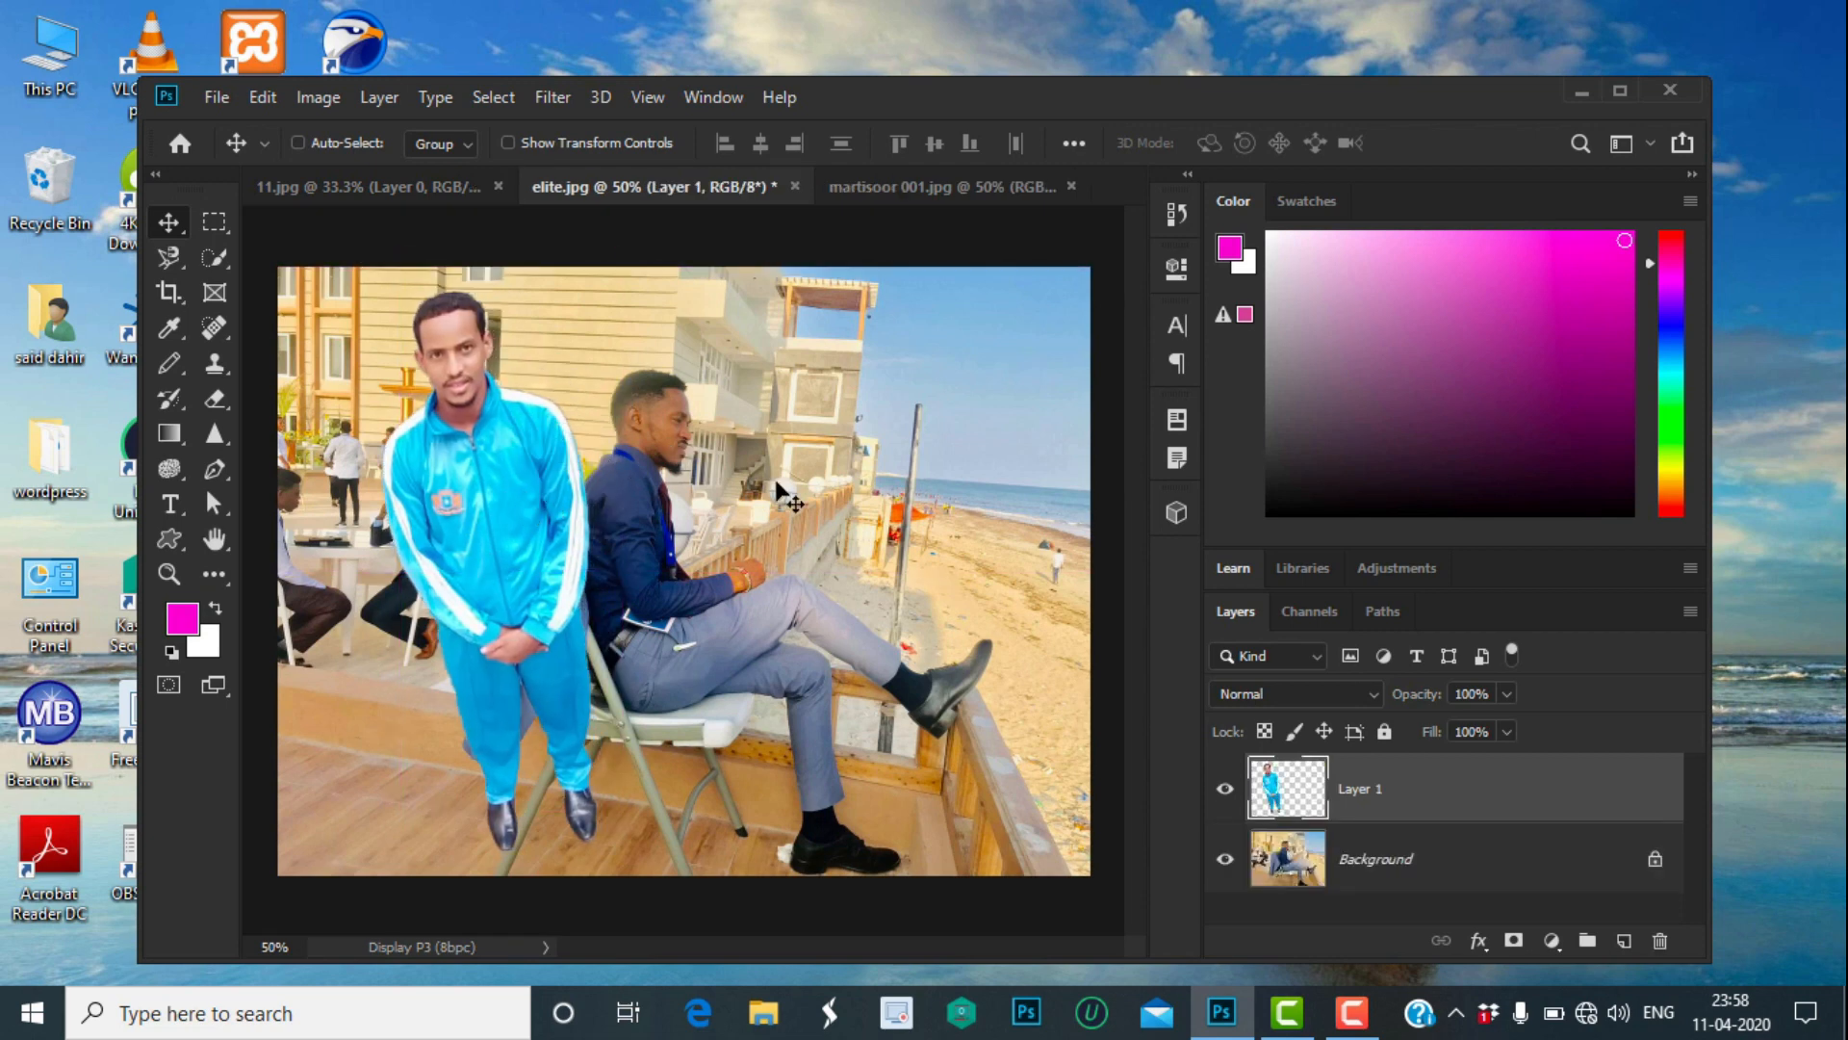
Step: Shift the man in the tracksuit left and slightly down on the deck, clear of the chair and the jacket hanging on it
key(shift+Left)
key(shift+Left)
key(shift+Left)
key(shift+Left)
key(shift+Left)
key(shift+Left)
key(shift+Left)
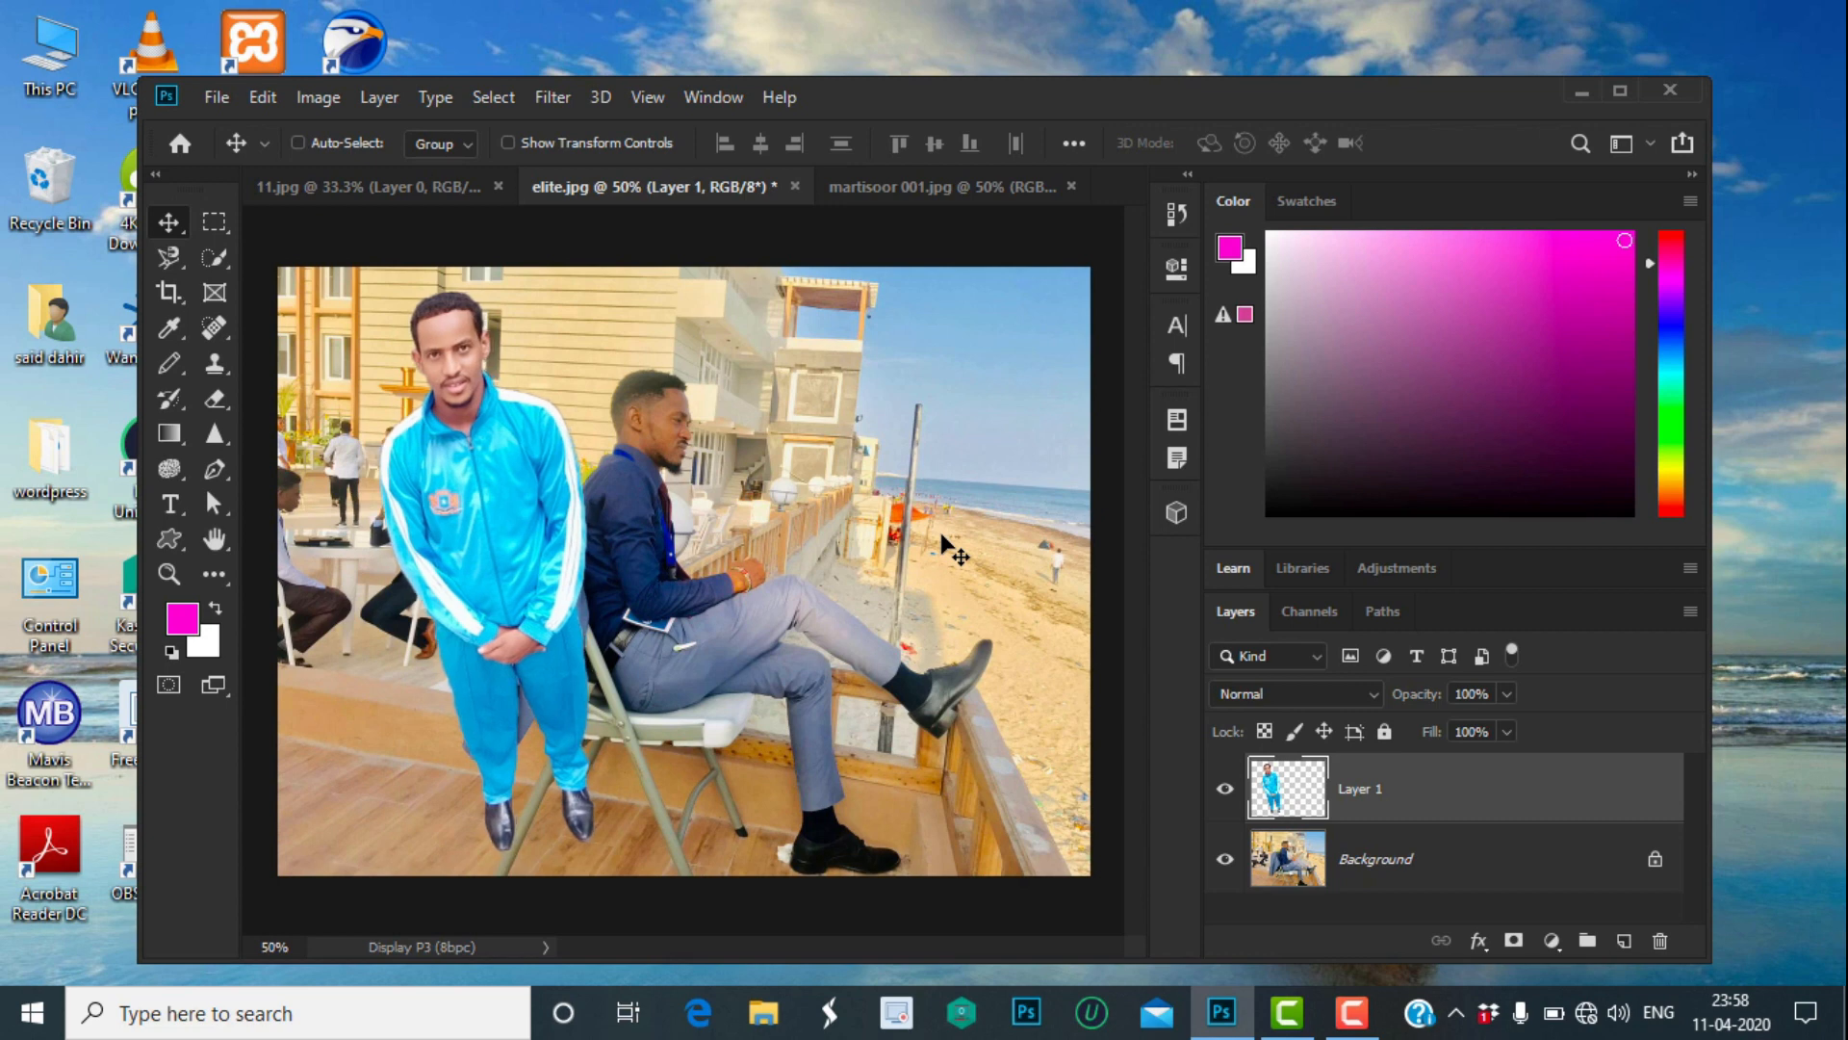
key(shift+Left)
key(shift+Left)
key(shift+Left)
key(shift+Left)
key(shift+Left)
key(shift+Left)
key(shift+Left)
key(shift+Left)
key(shift+Left)
key(shift+Left)
key(shift+Left)
key(shift+Left)
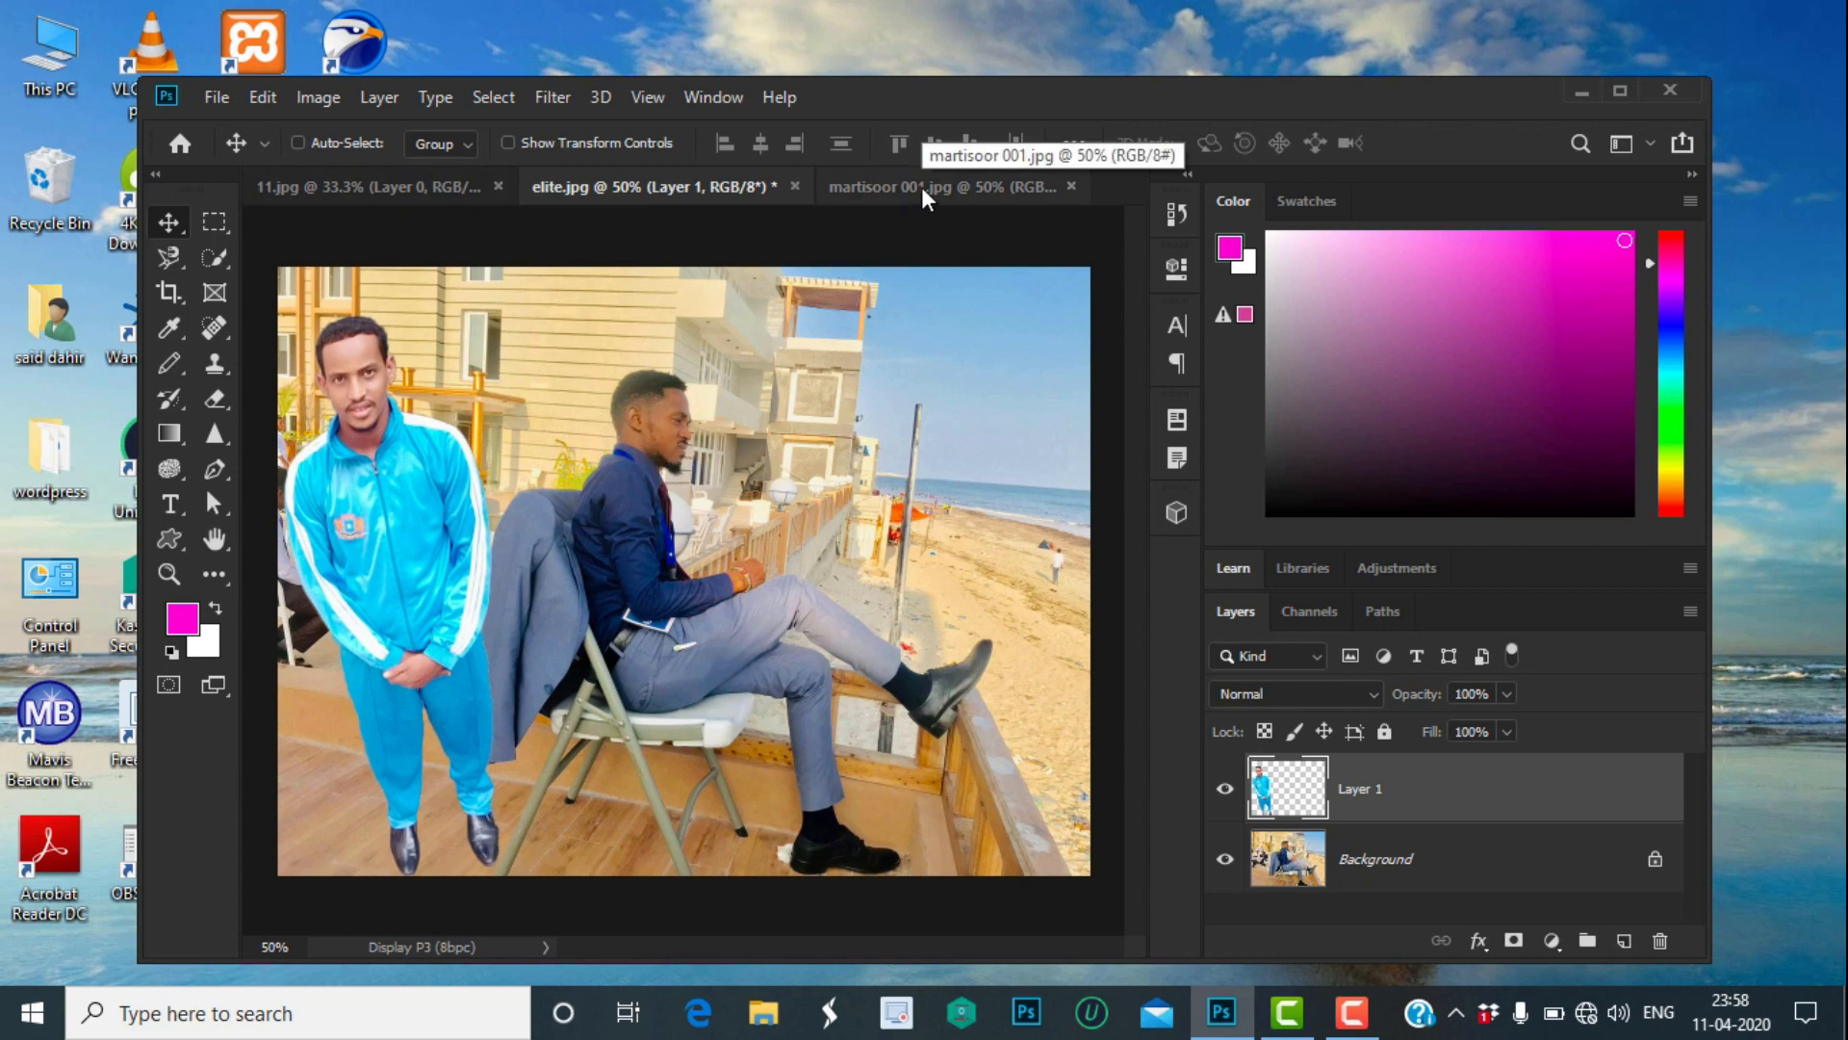
Step: Merge the man's layer with the background in elite.jpg
shift+click(1414, 880)
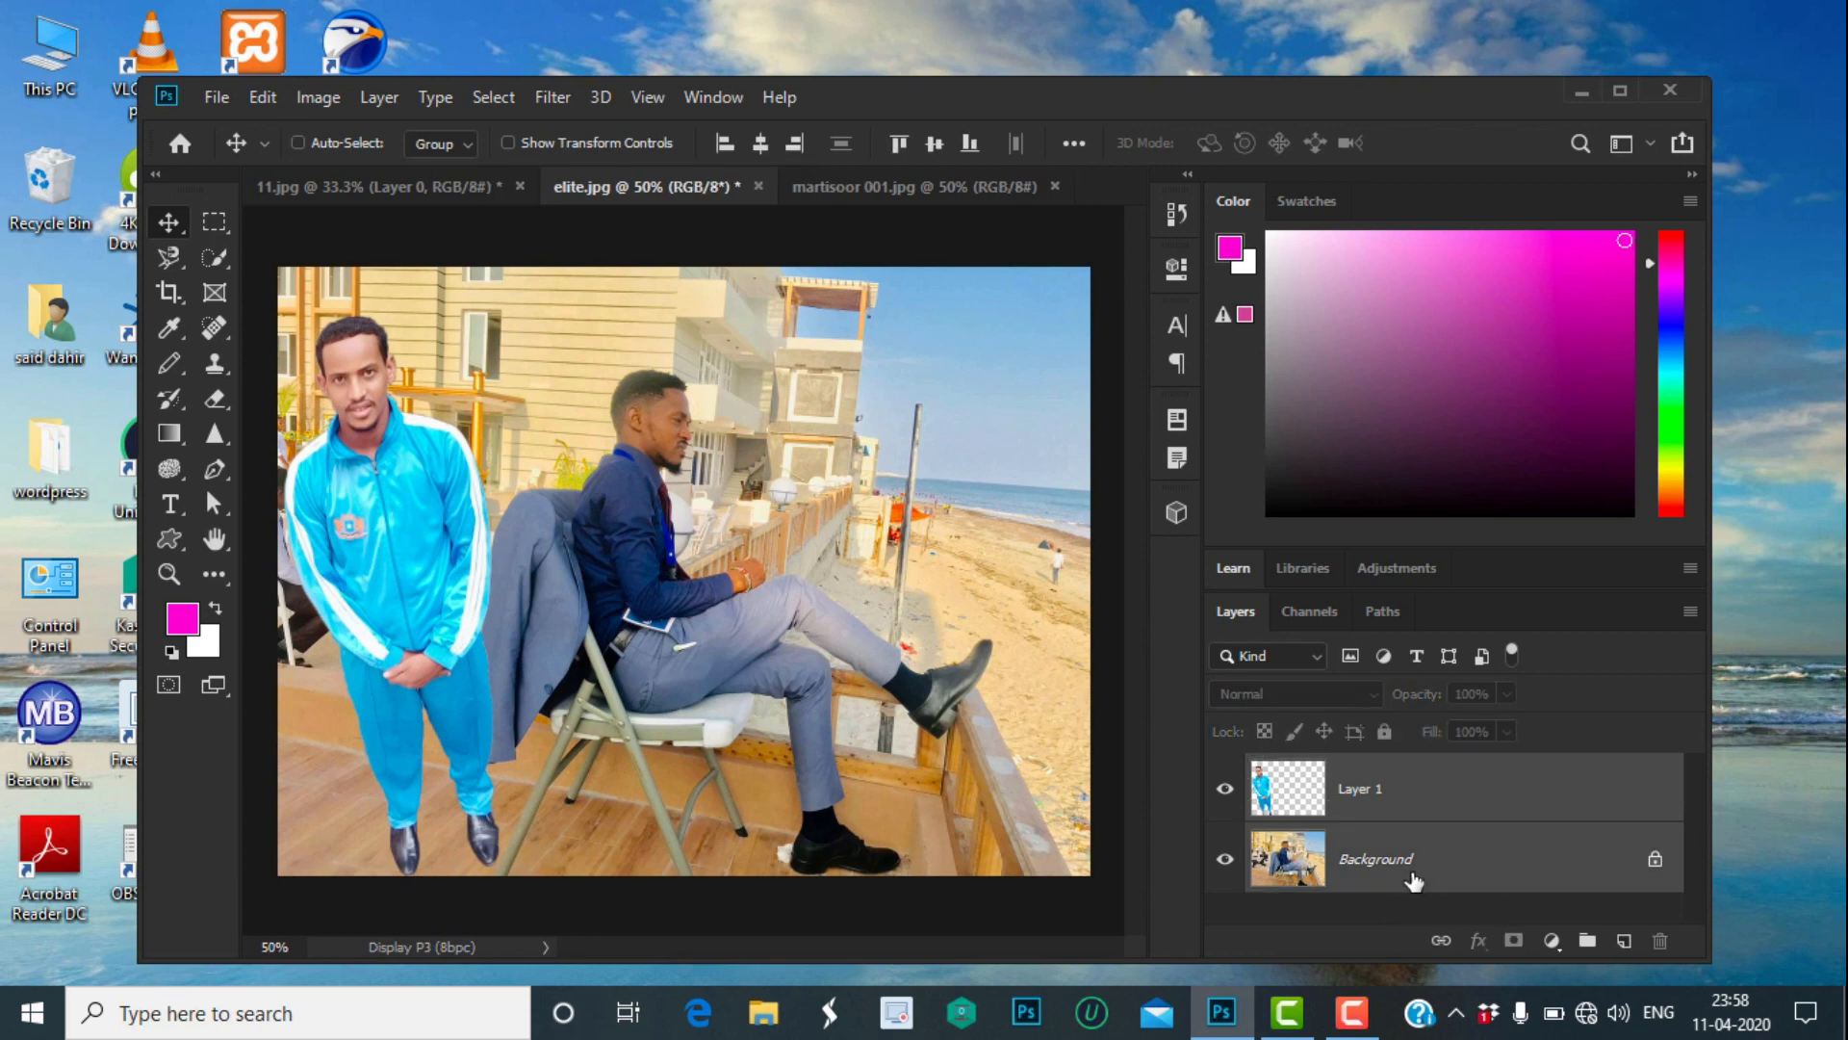
key(ctrl+e)
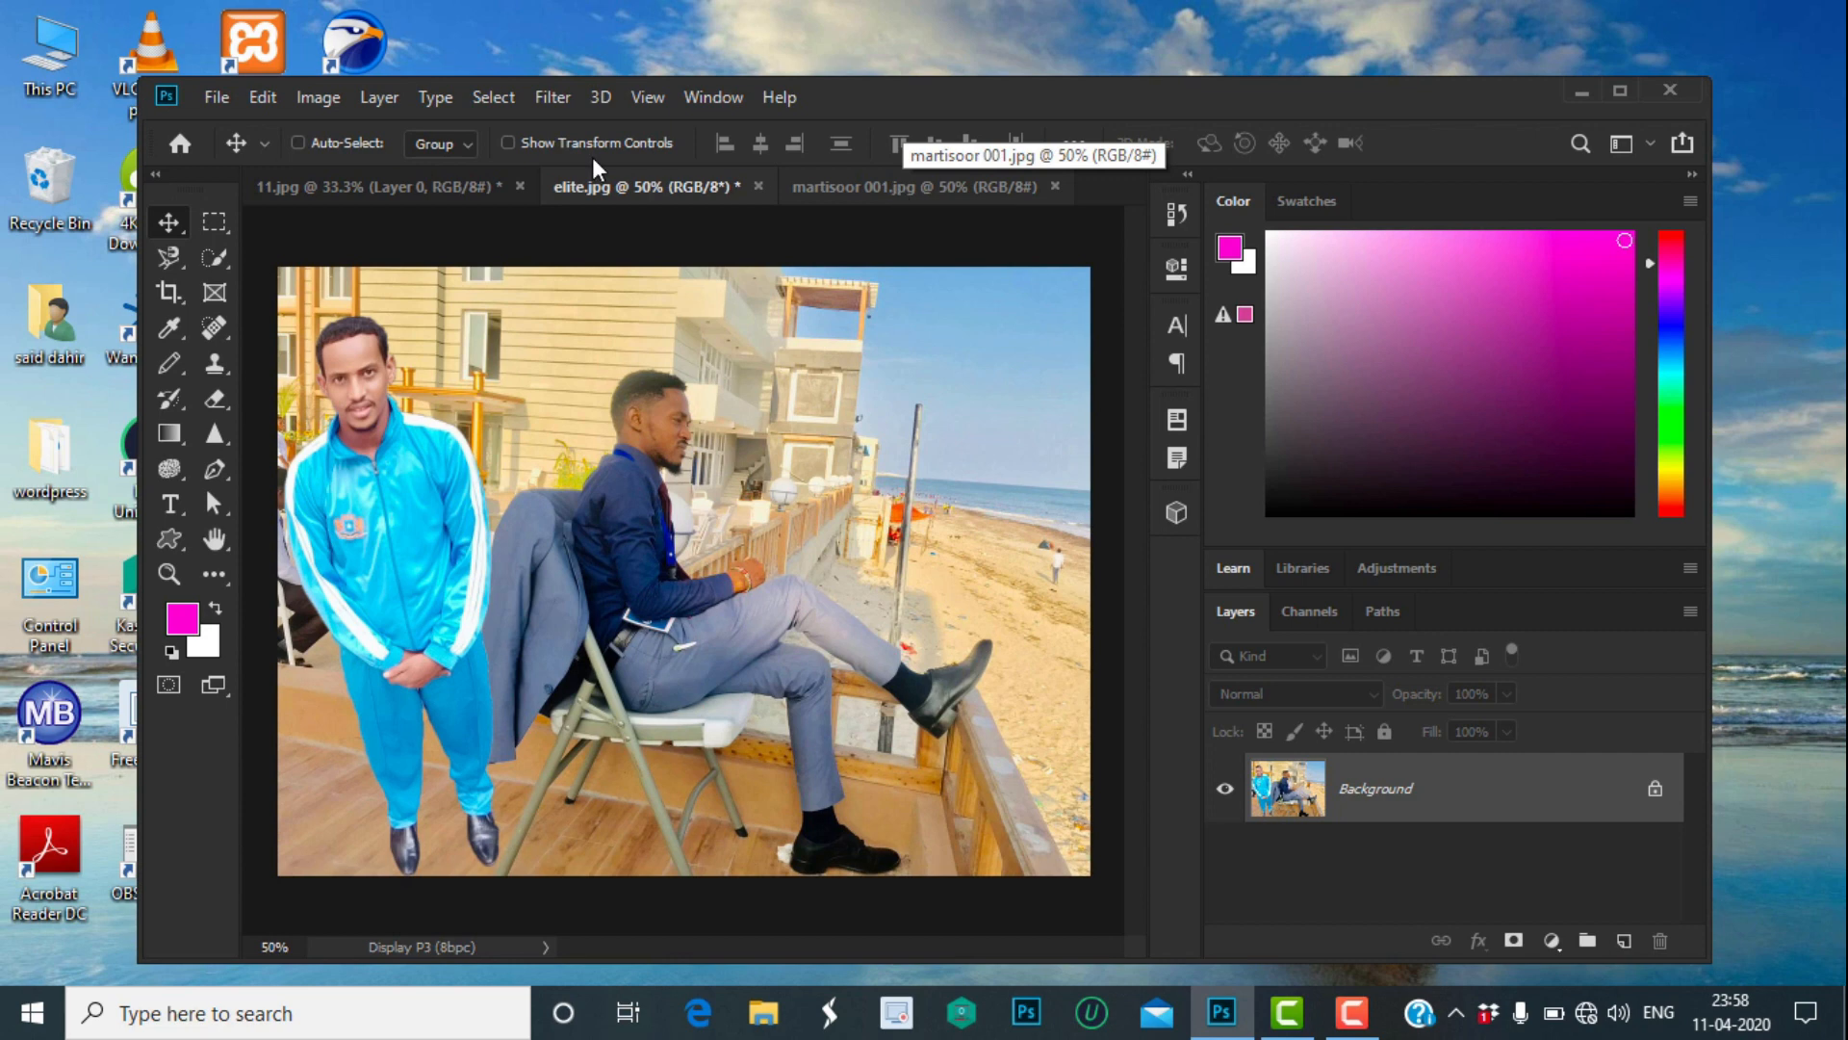
Step: Move the selected man from 11.jpg into martisoor 001.jpg and position him standing on the paving, slightly right of the image's centre
click(406, 191)
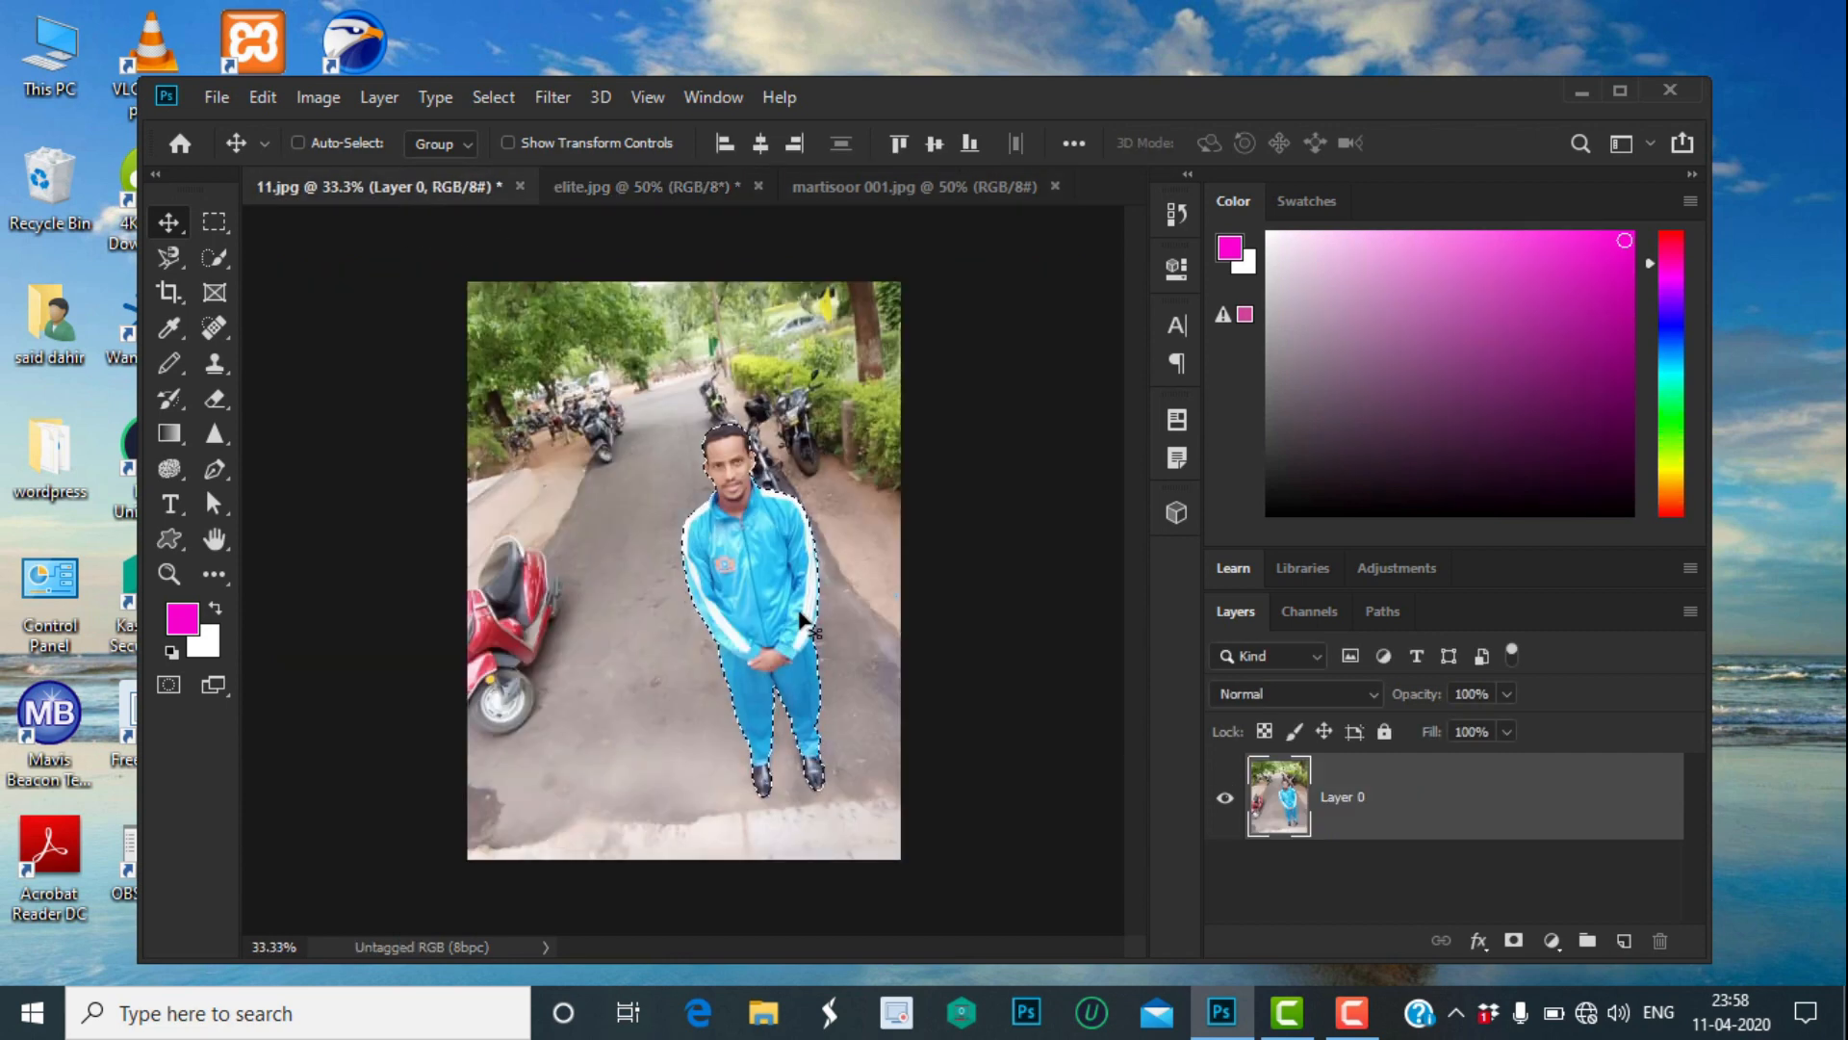
drag(745, 616, 687, 579)
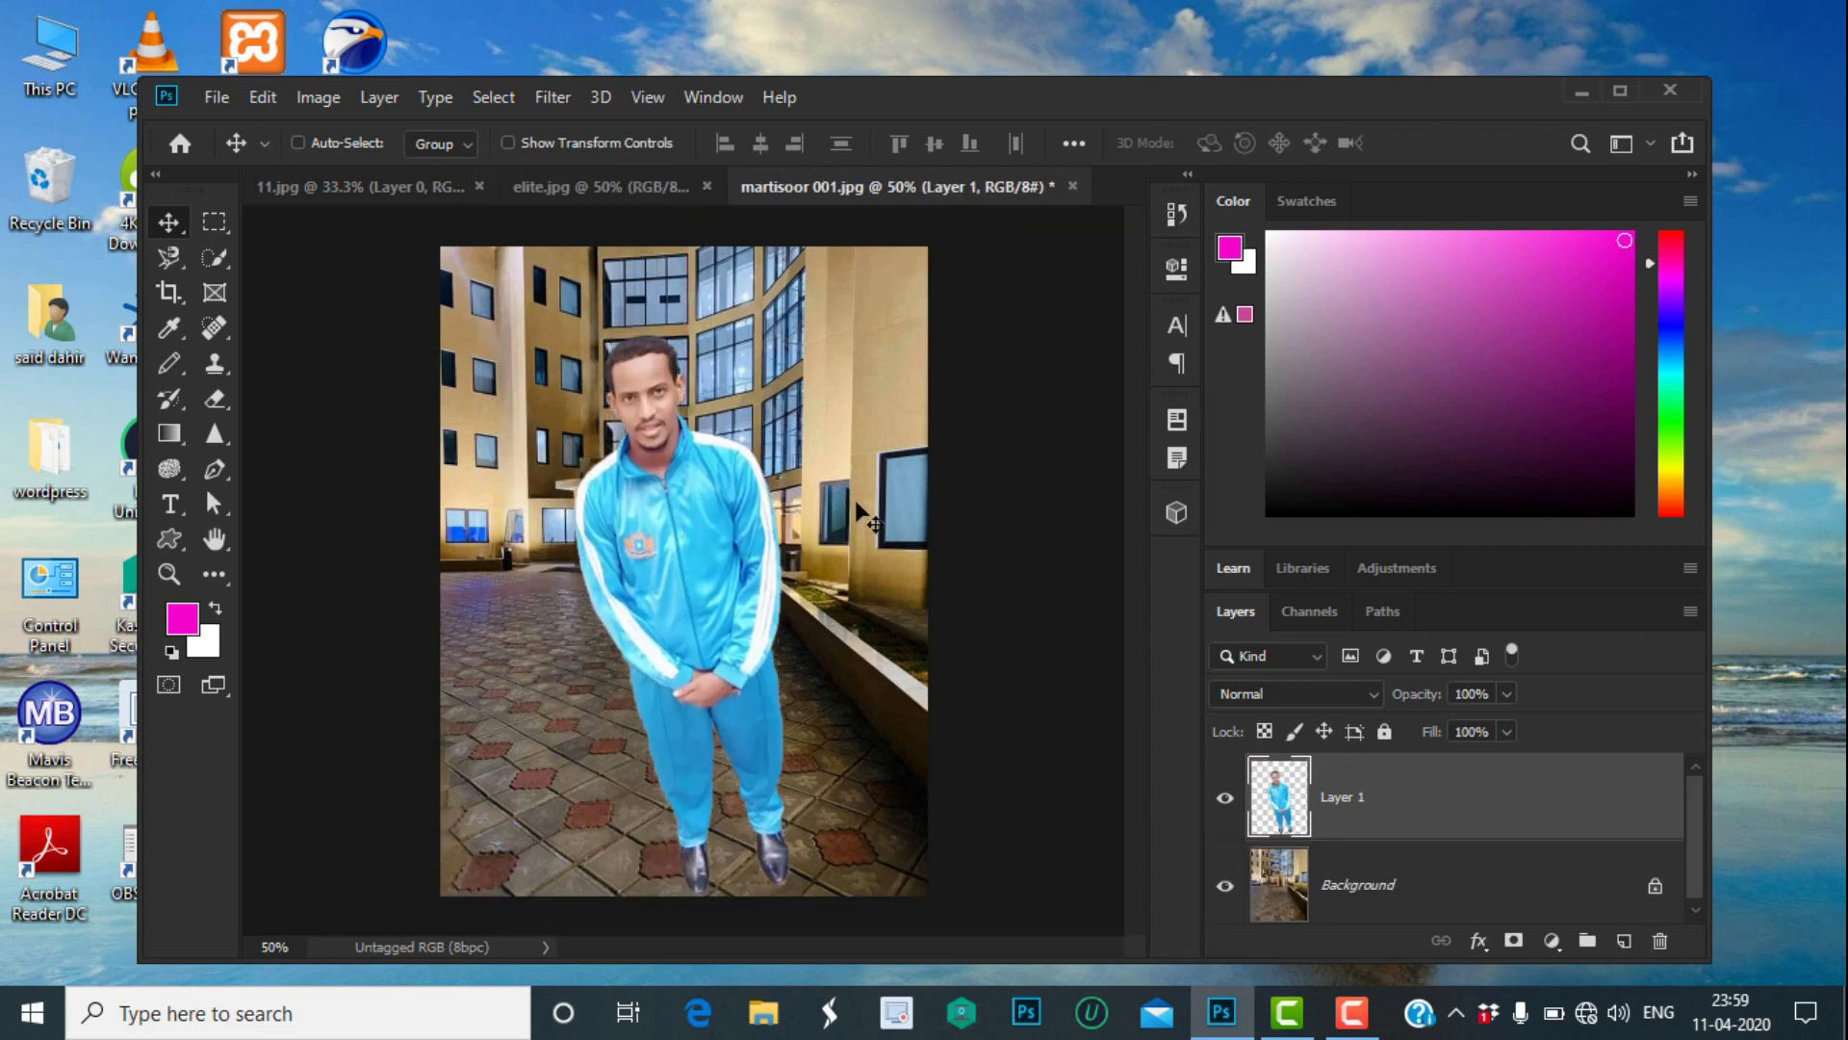
drag(756, 507, 788, 504)
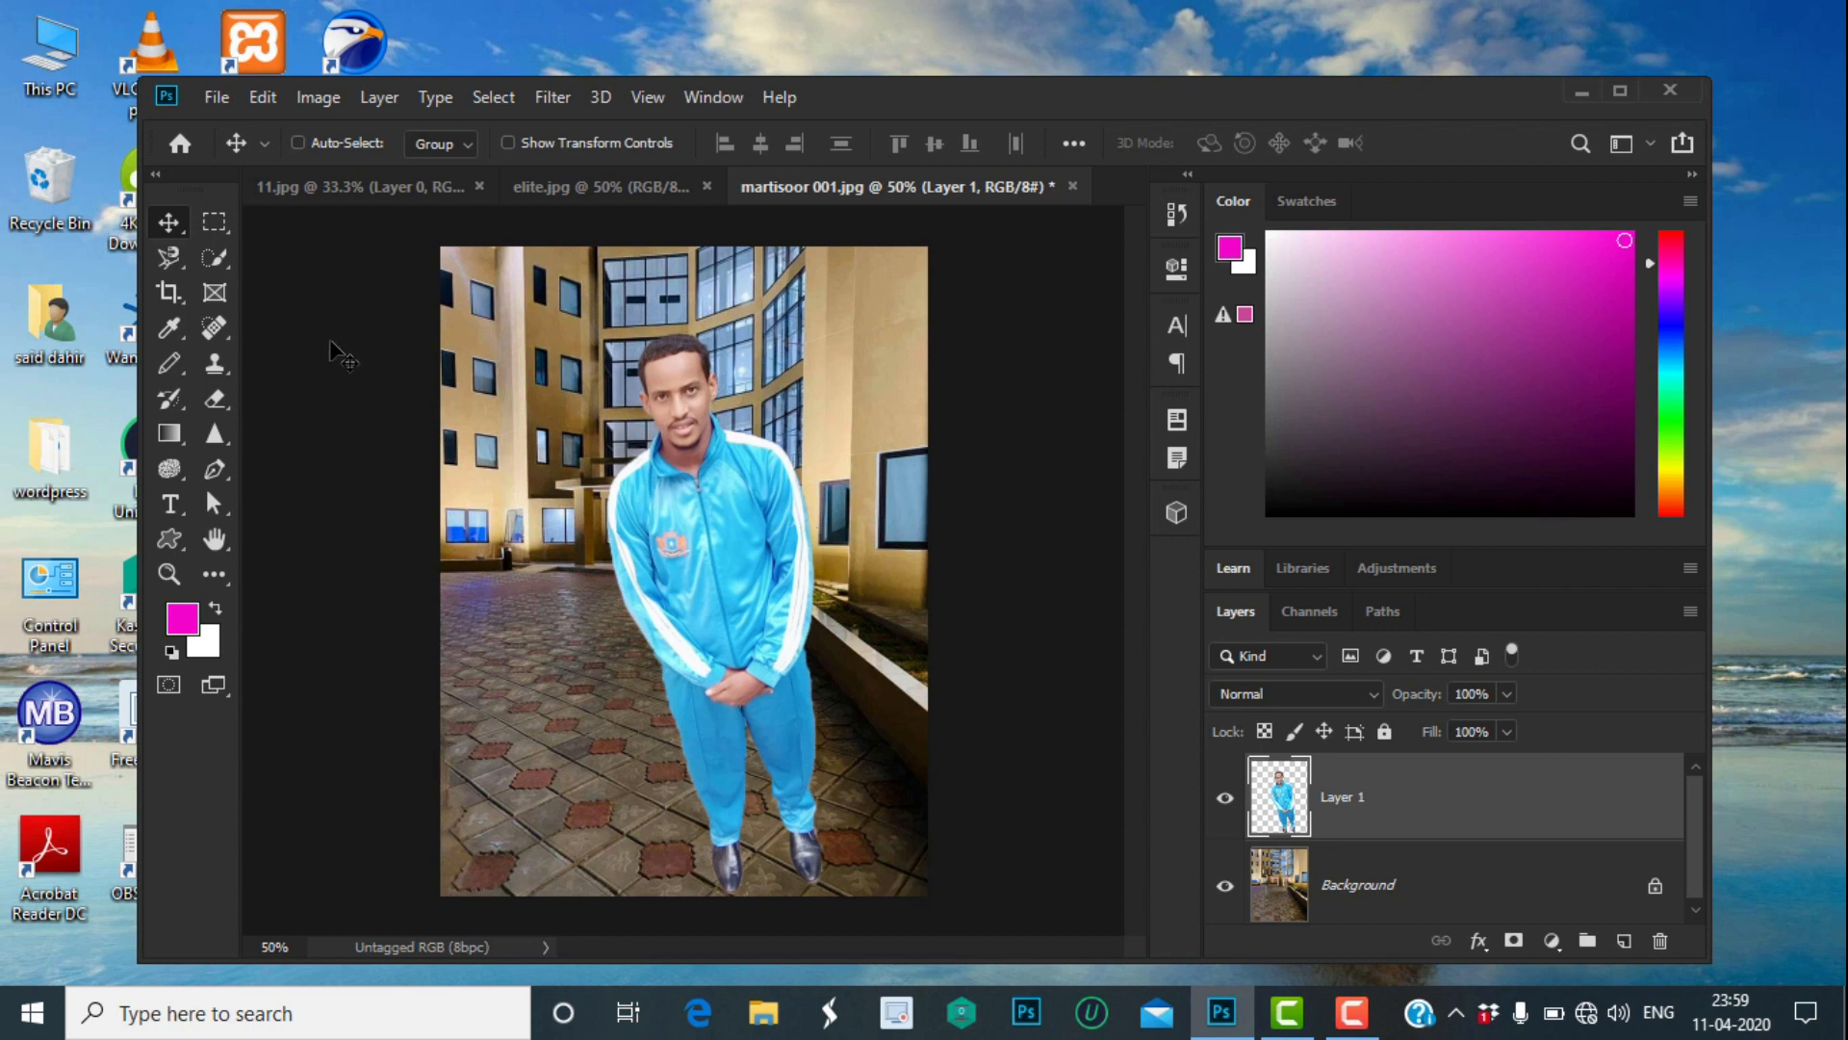
Step: Merge Layer 1 and the Background into a single layer in martisoor 001.jpg
ctrl+click(1375, 900)
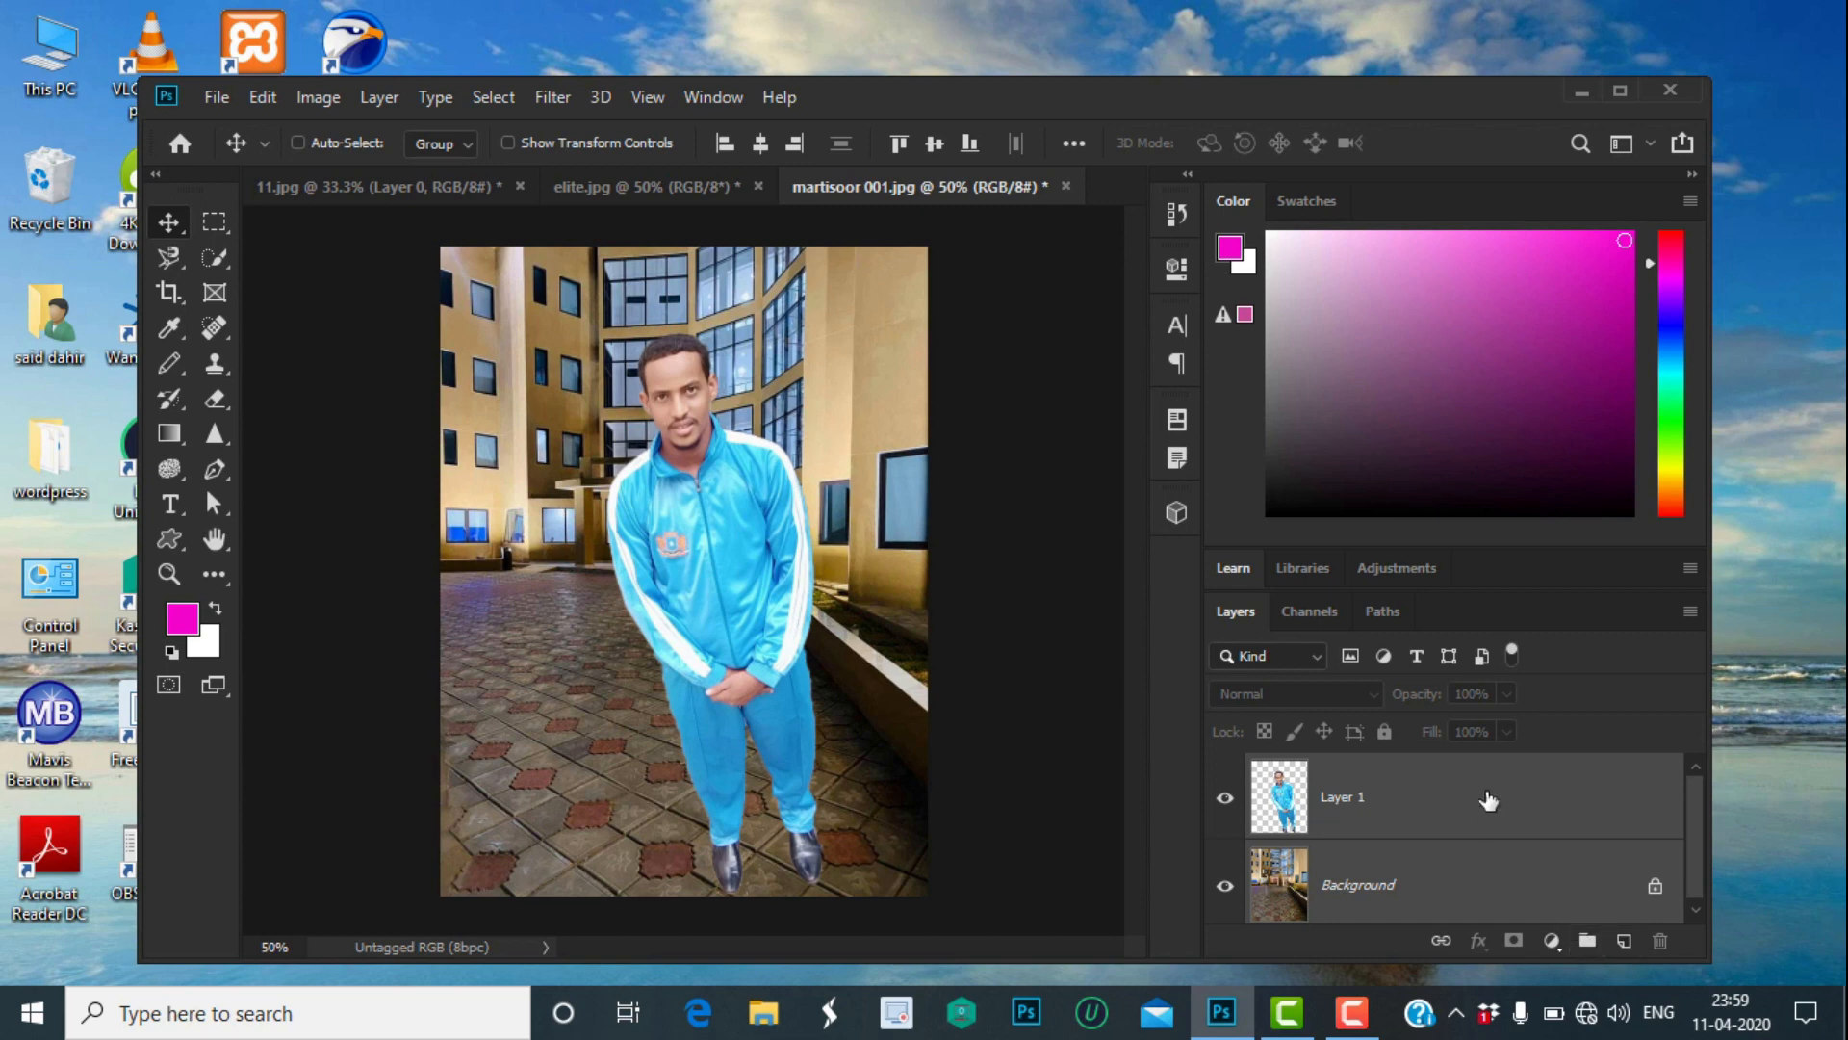
key(ctrl+e)
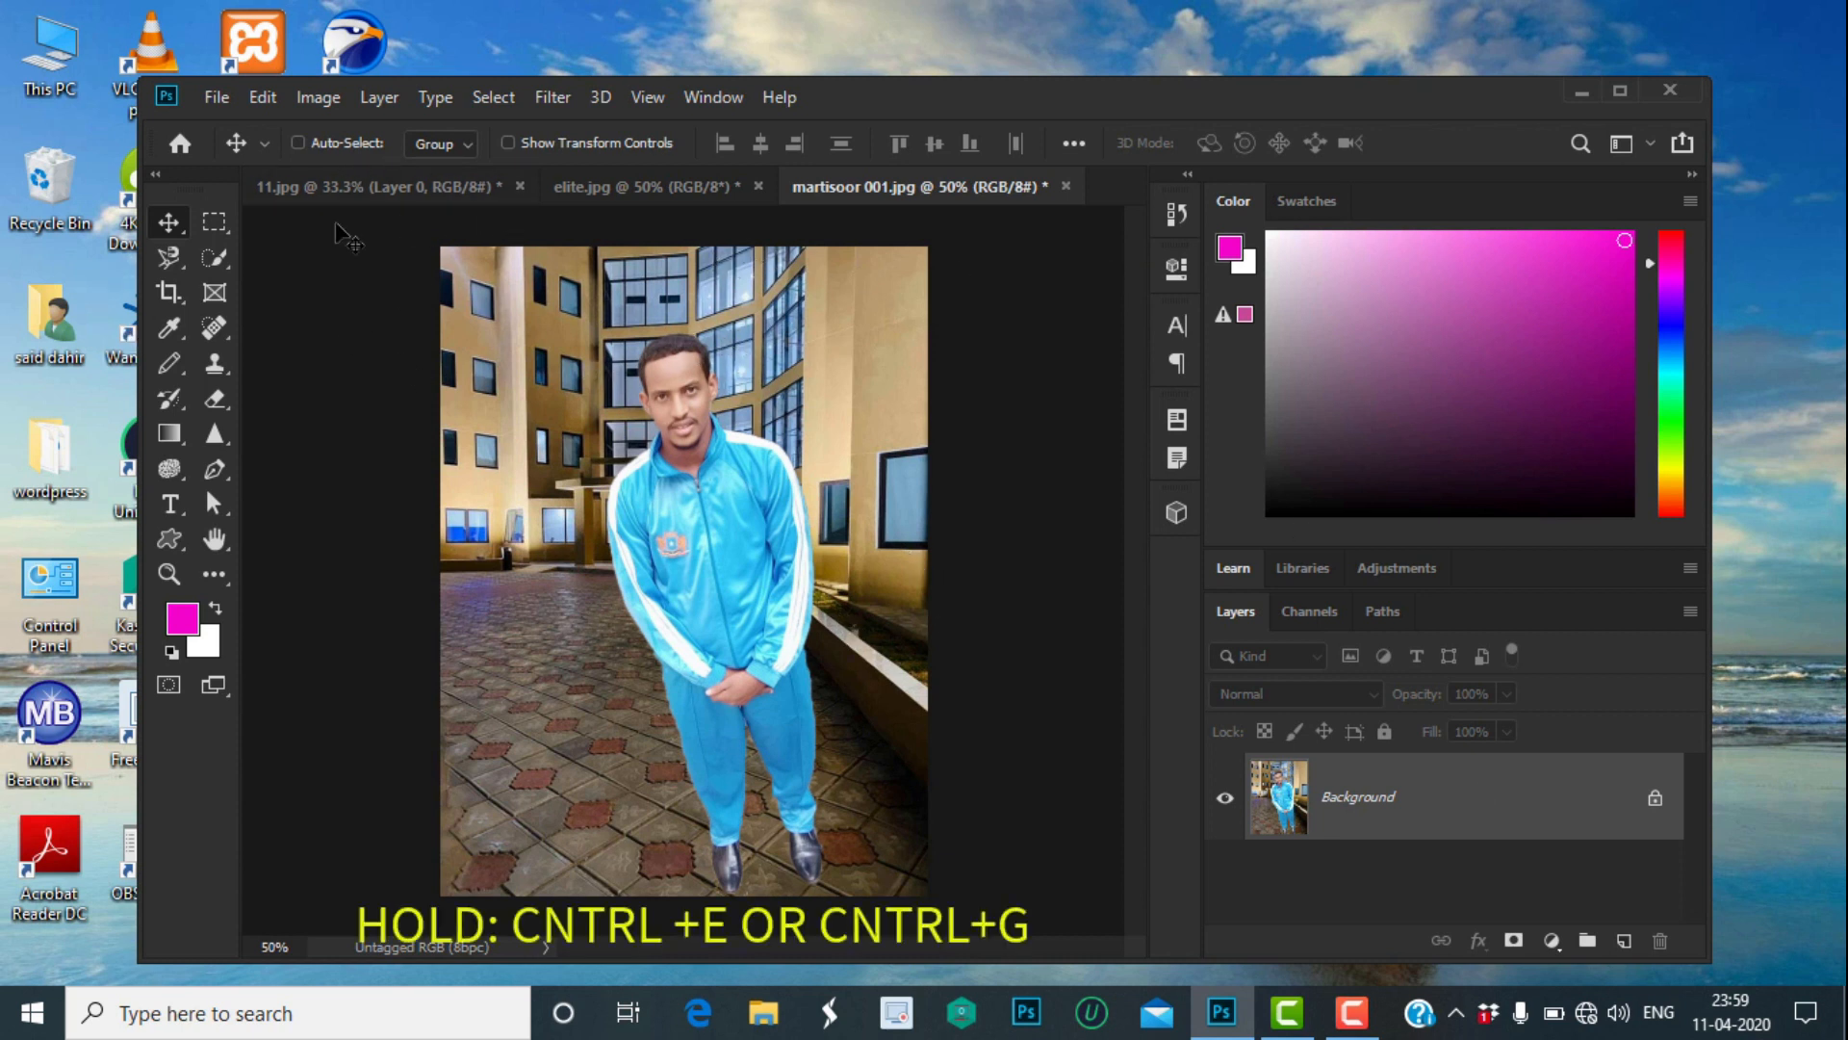
click(218, 98)
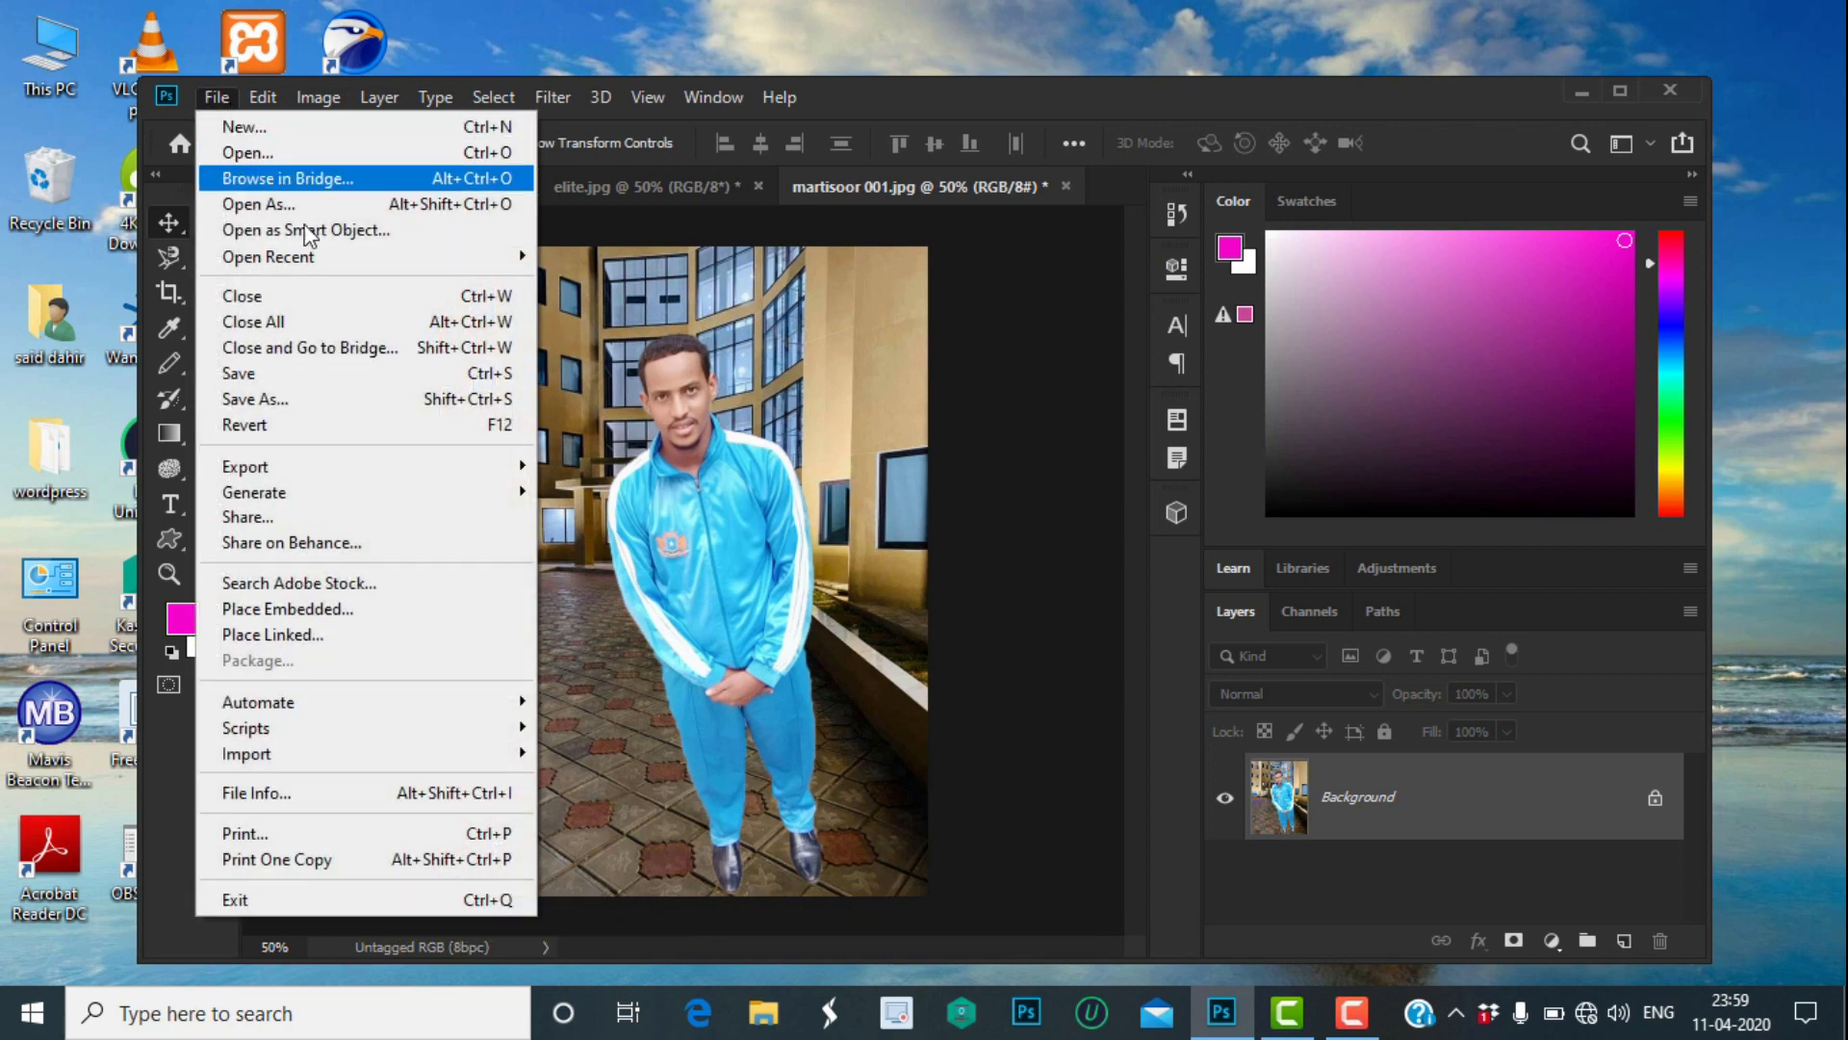
click(268, 378)
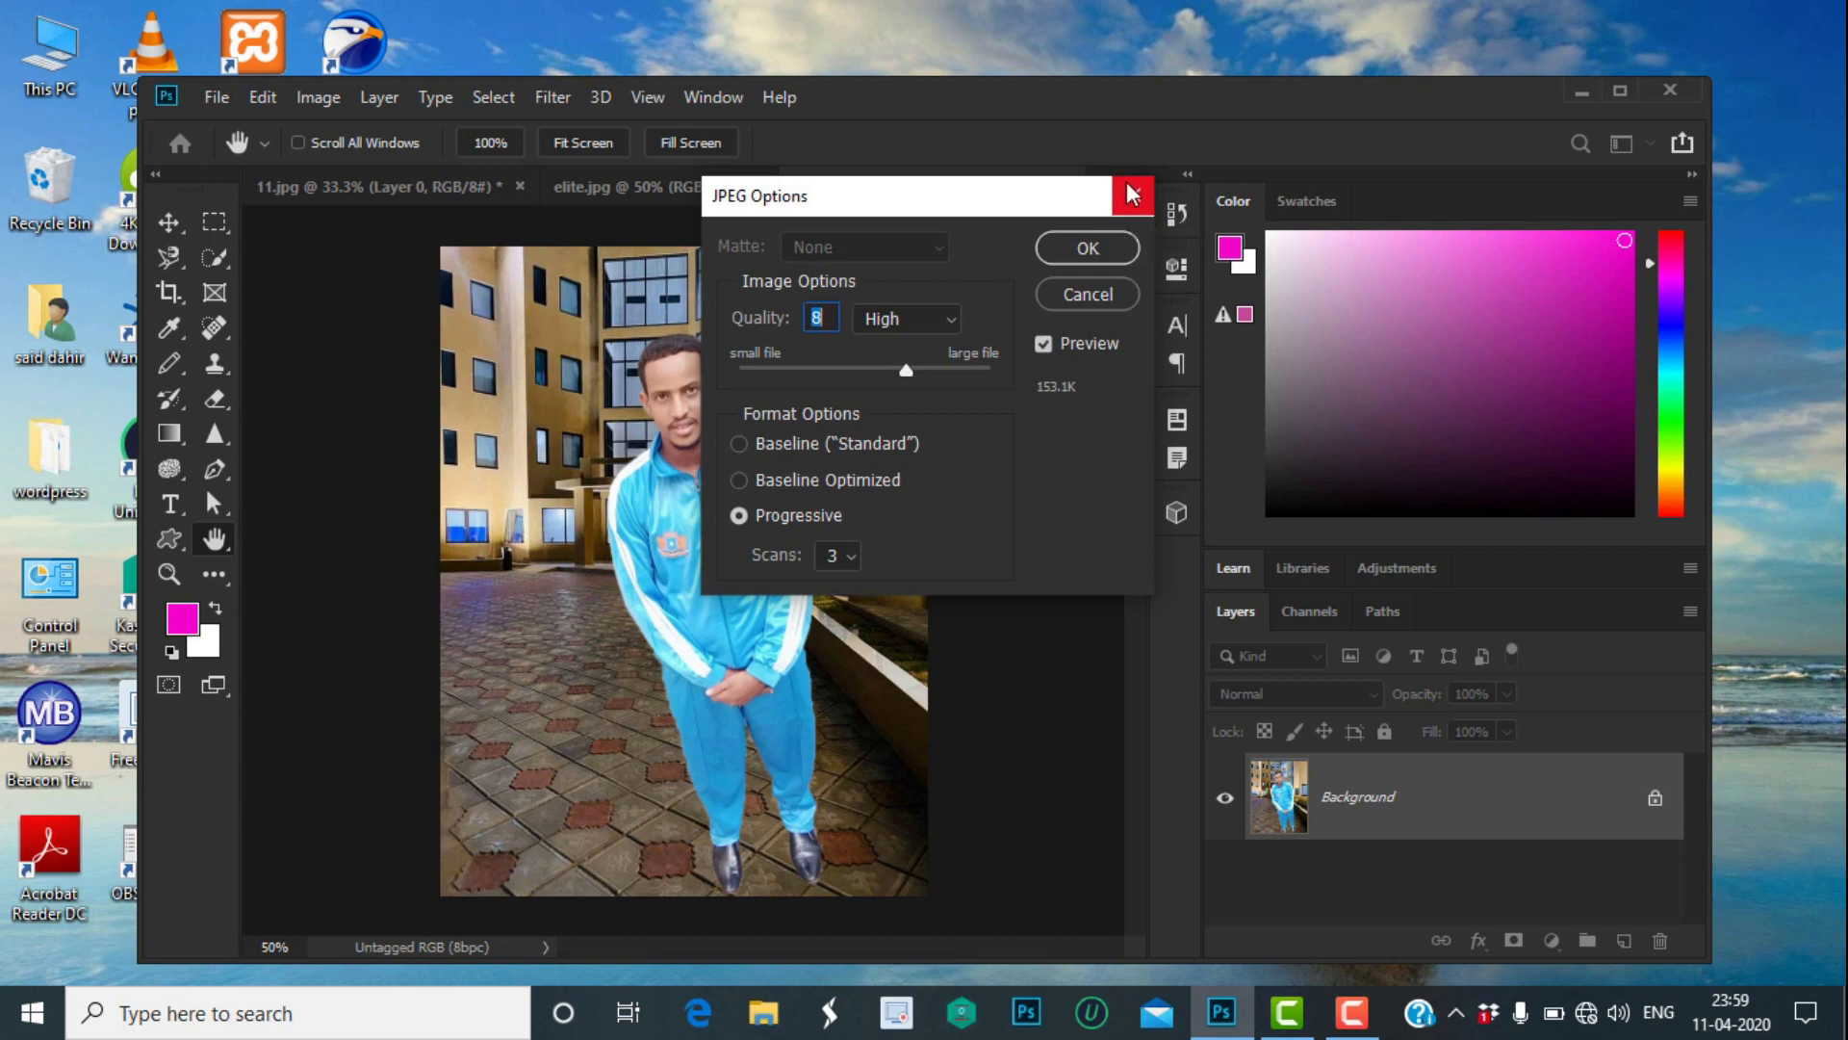
key(Return)
click(214, 99)
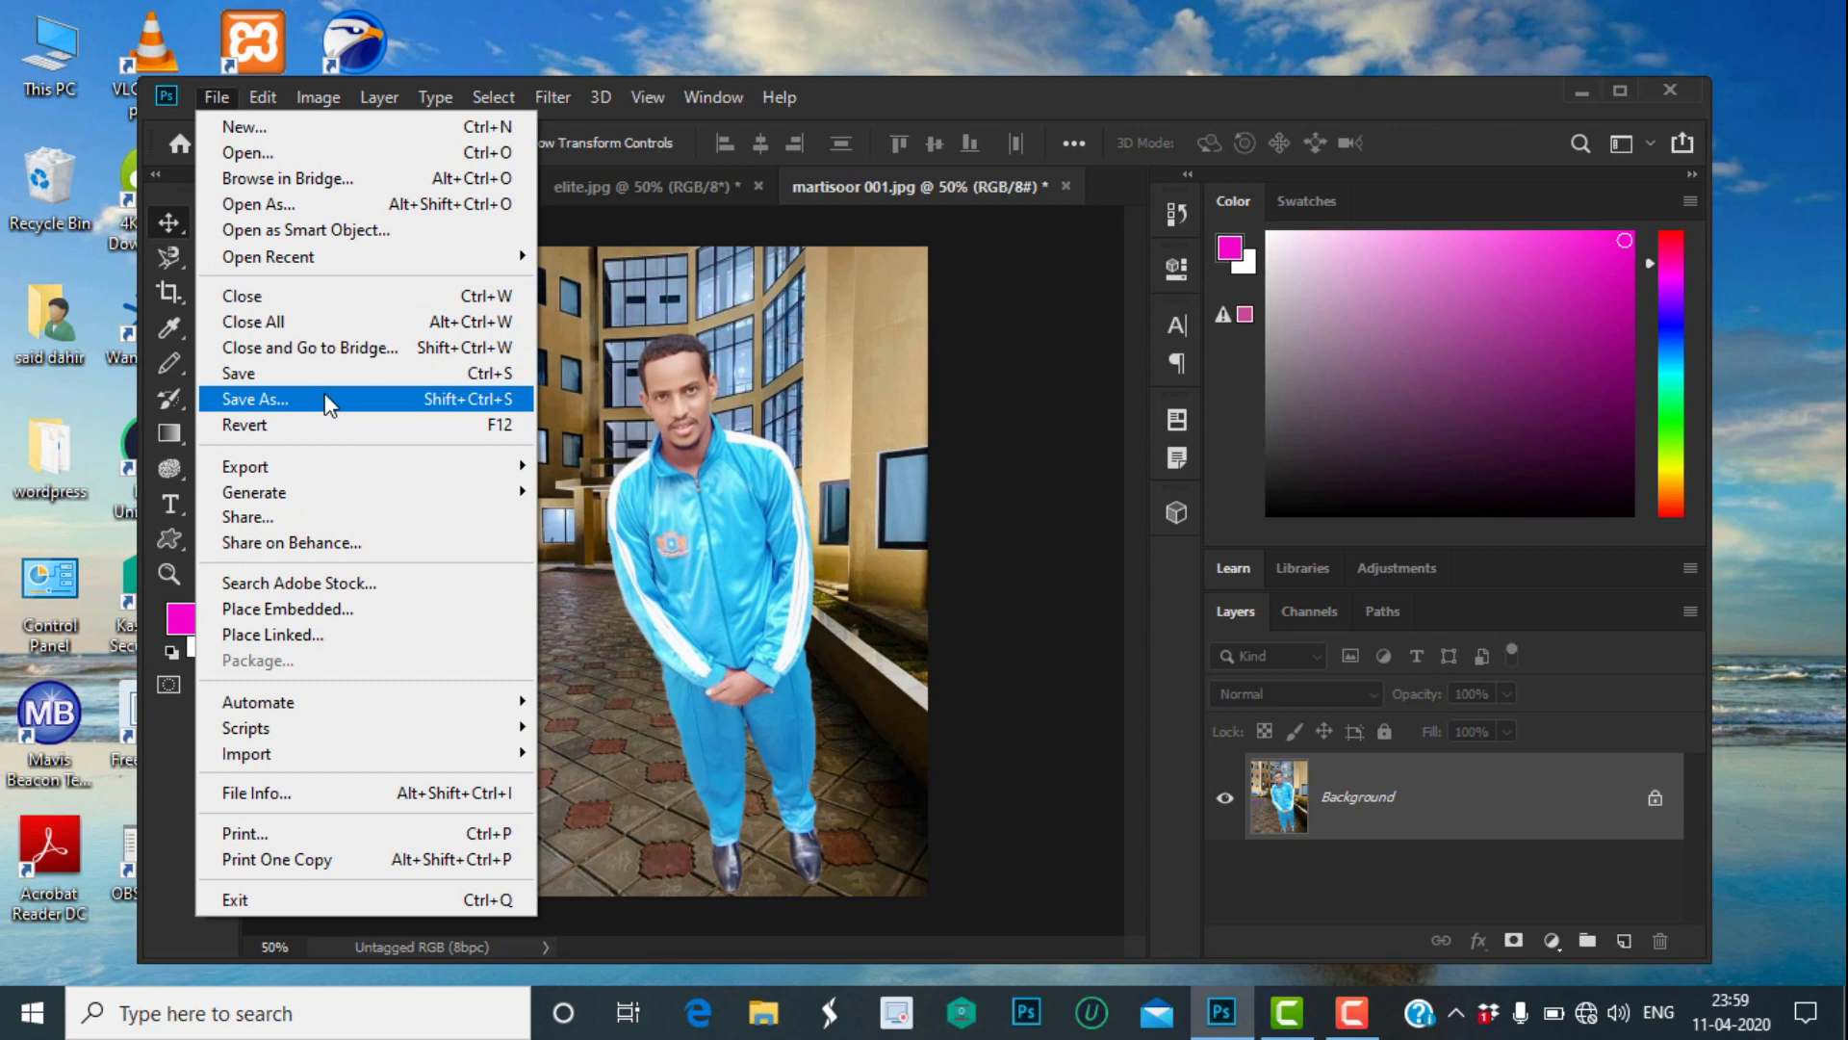
click(256, 401)
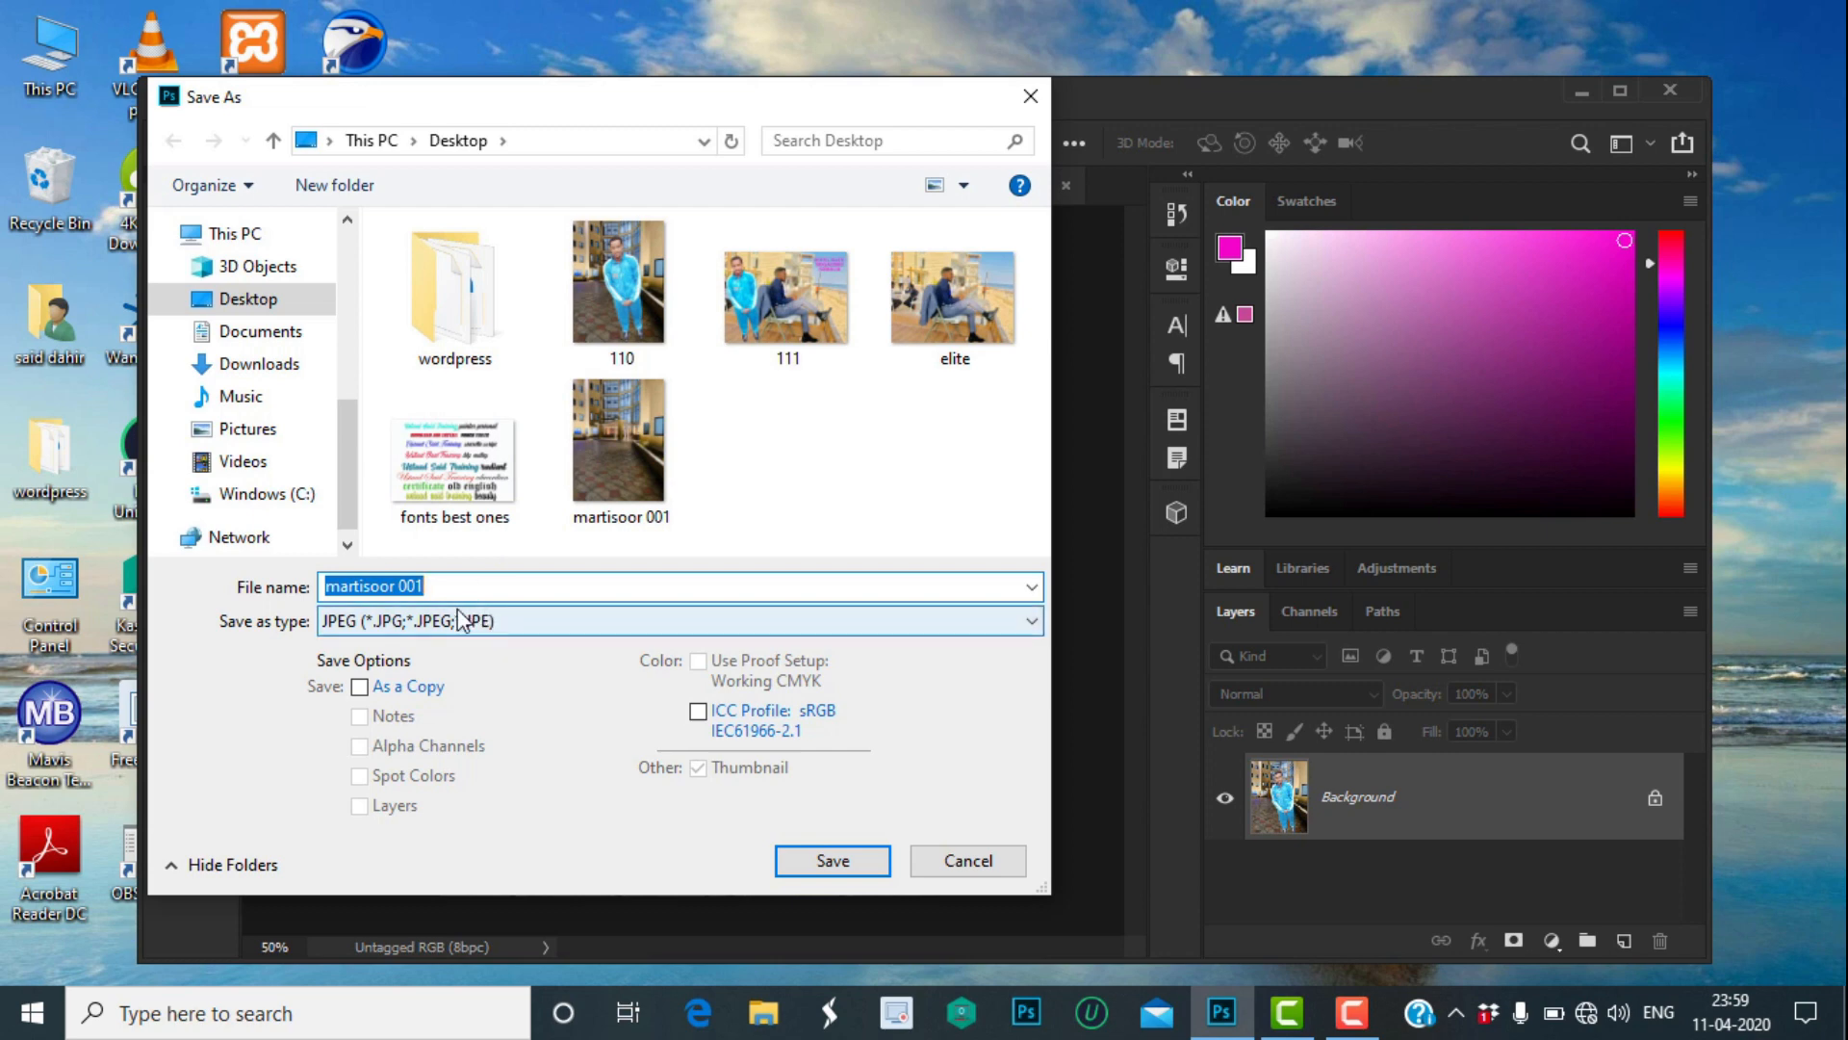
click(1026, 100)
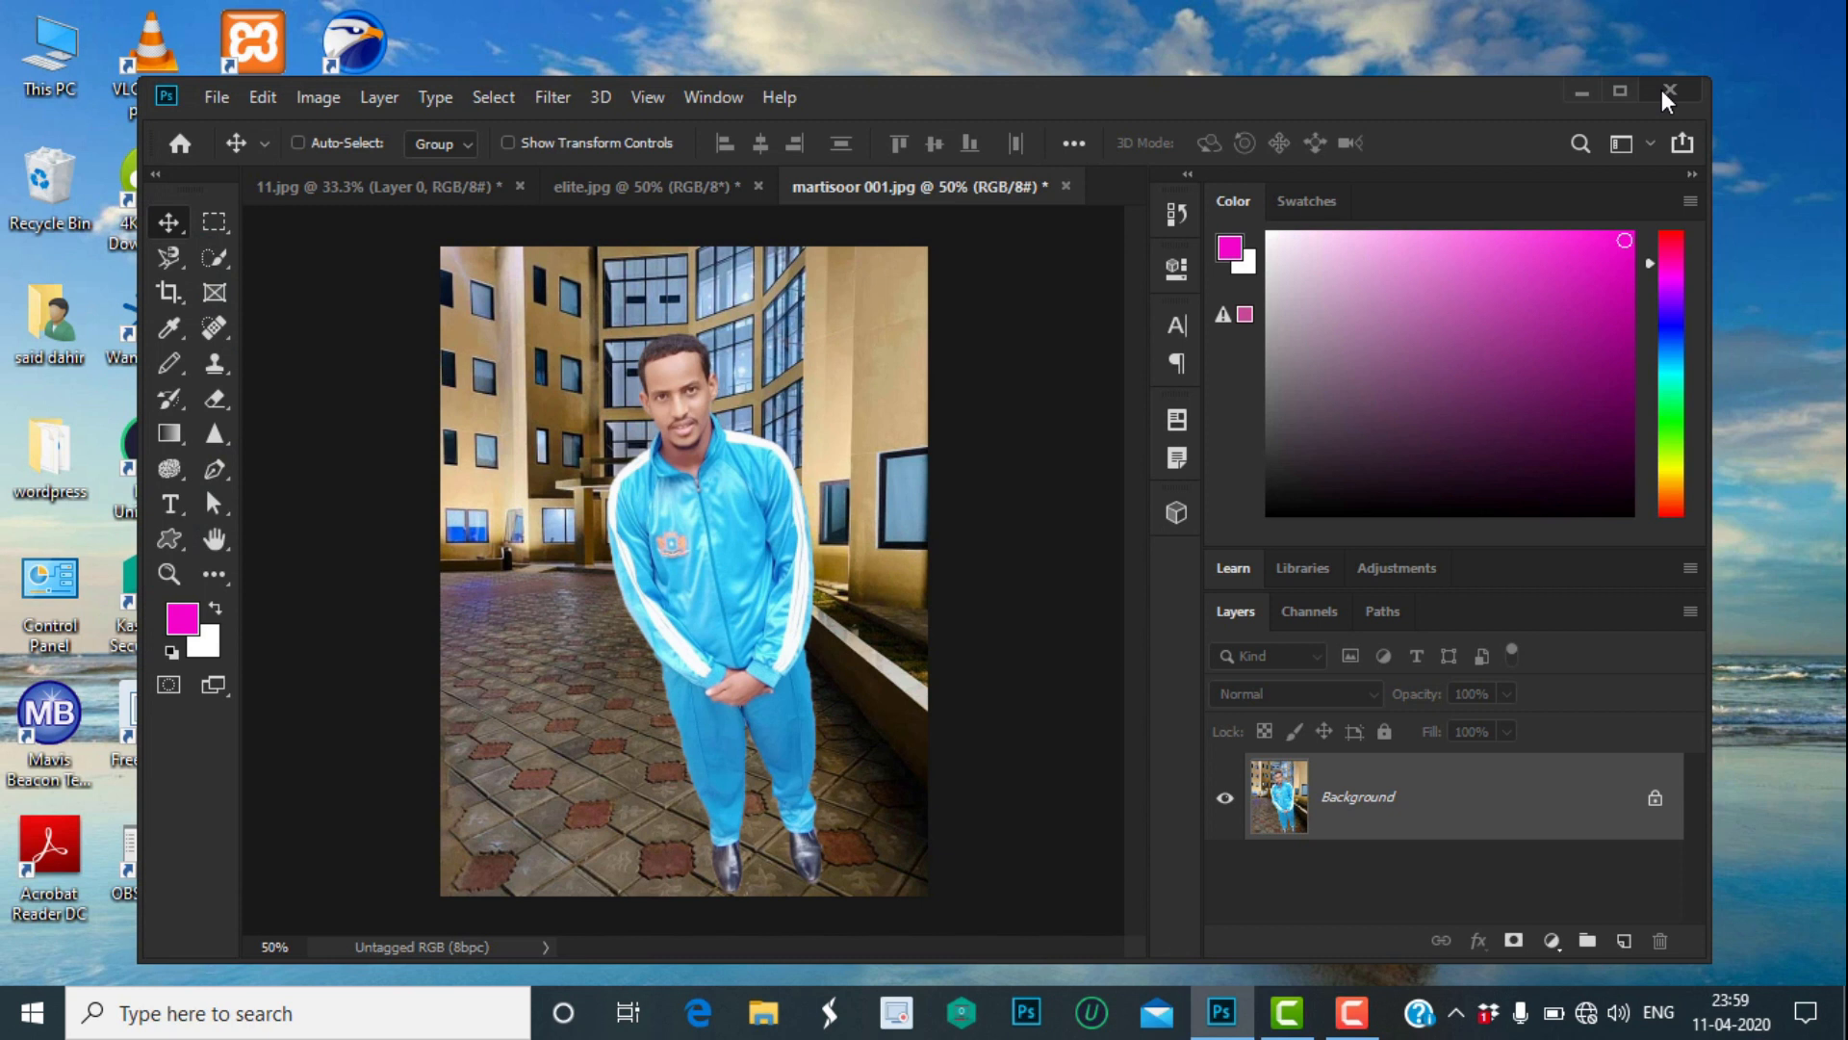